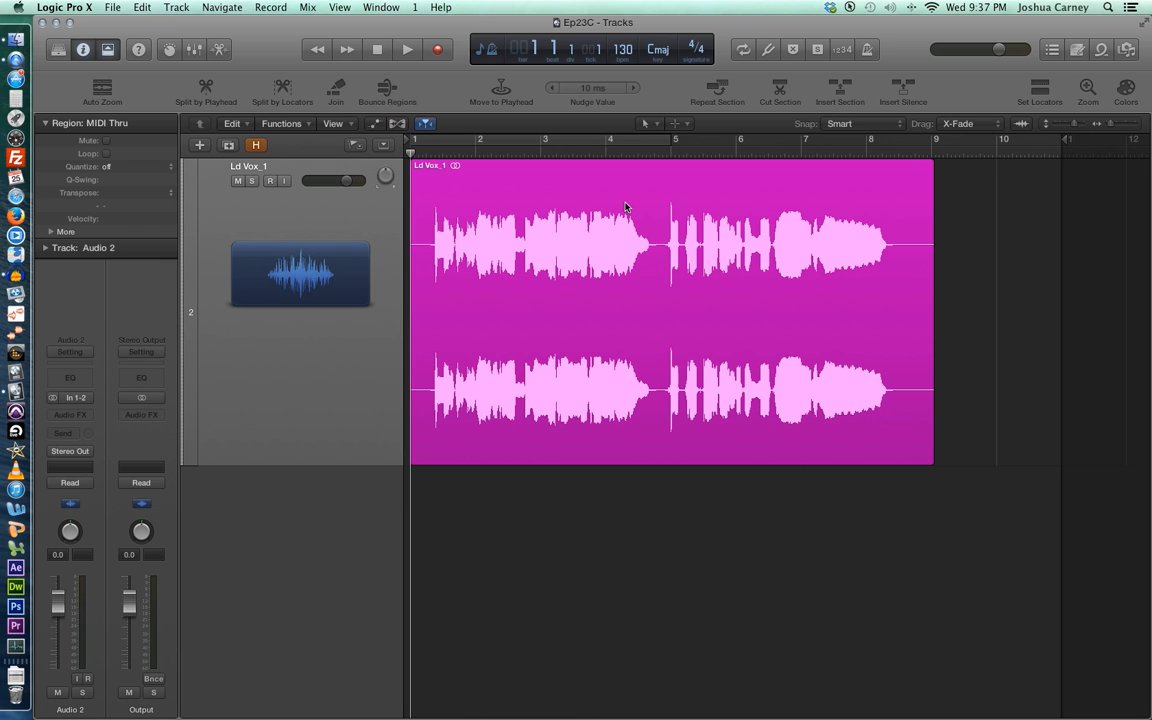
Play back the Ld Vox_1 vocal region and turn on Flex Pitch for its track
key("space")
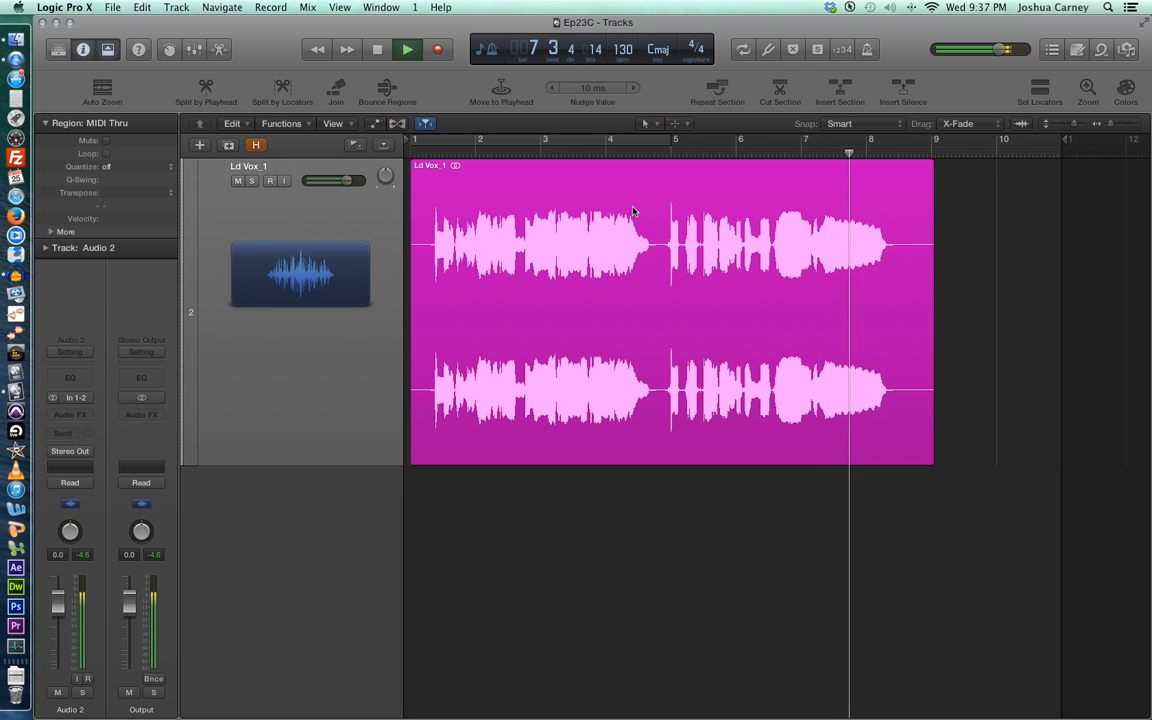
key("space")
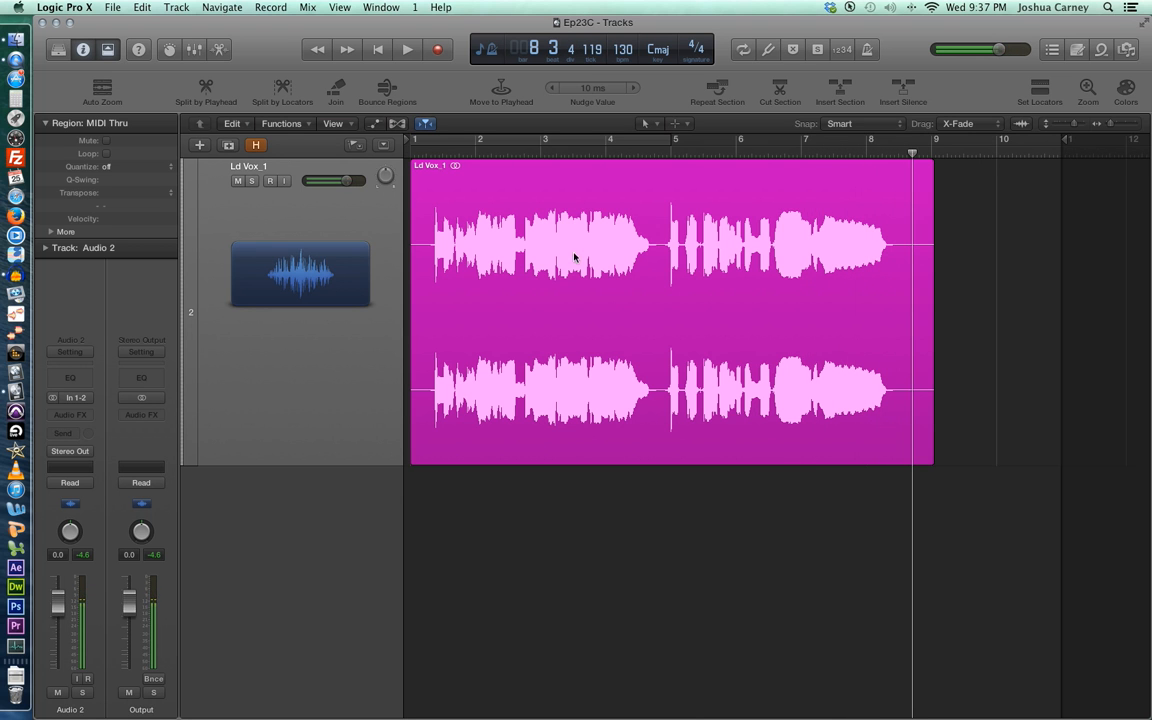
left_click(396, 123)
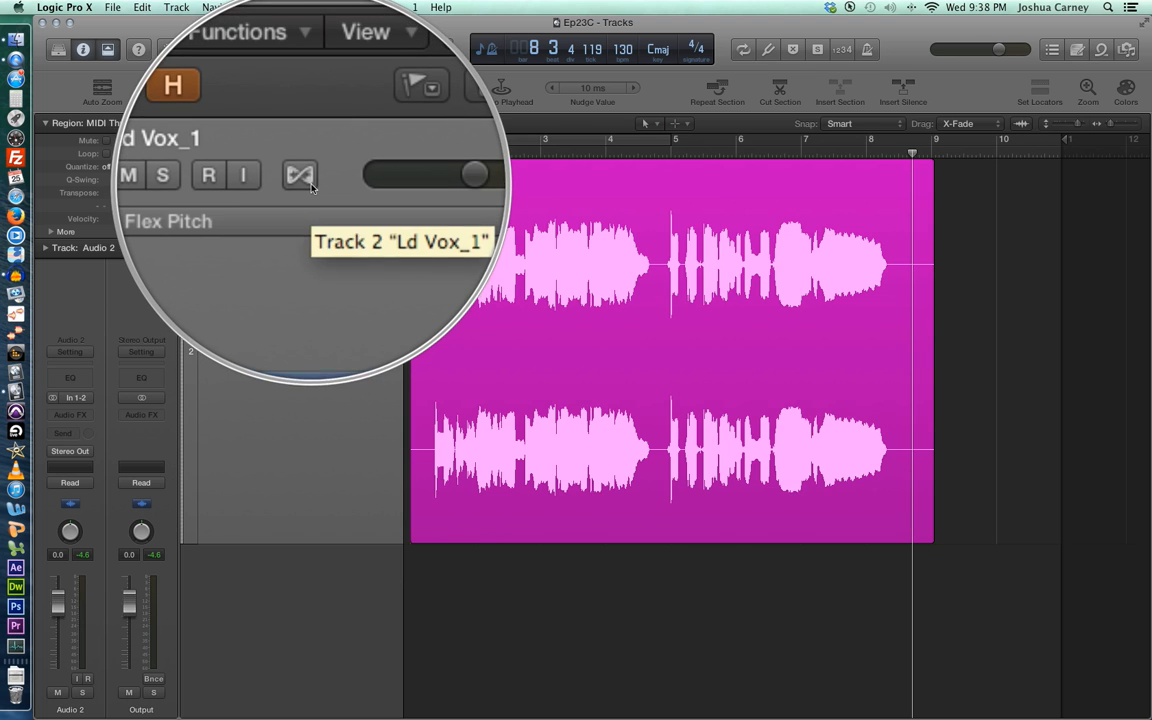
left_click(311, 187)
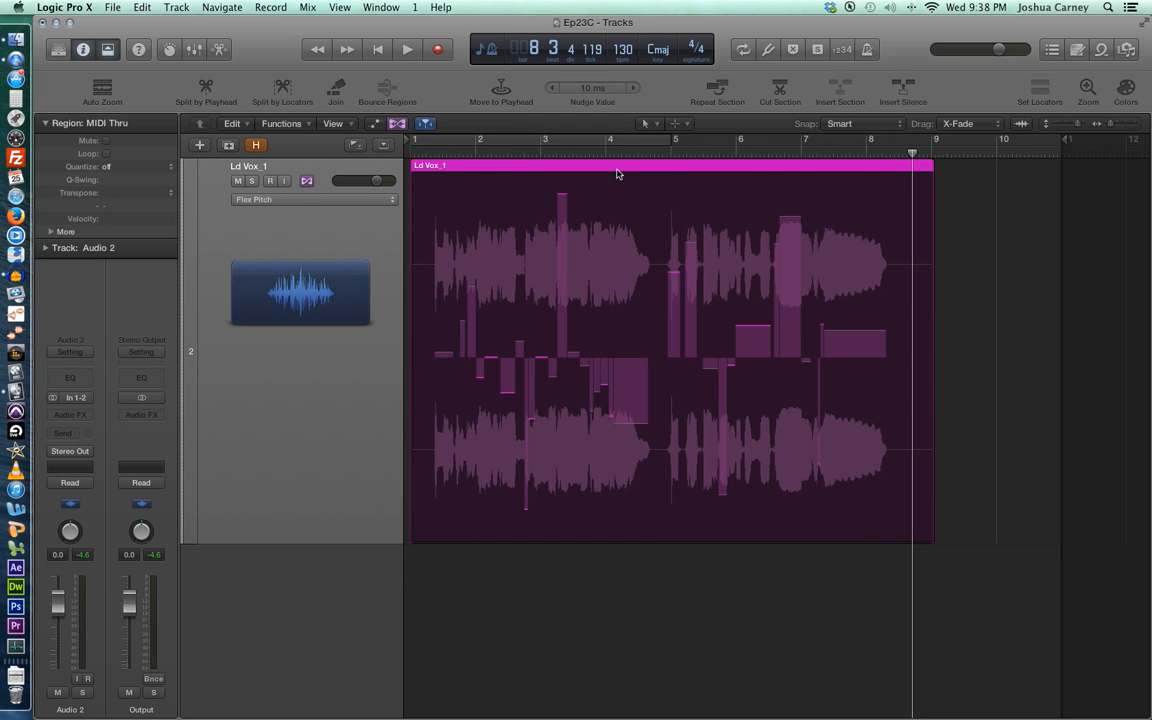
Open the Ld Vox_1 region in the audio track editor and select all of its notes
left_click(258, 238)
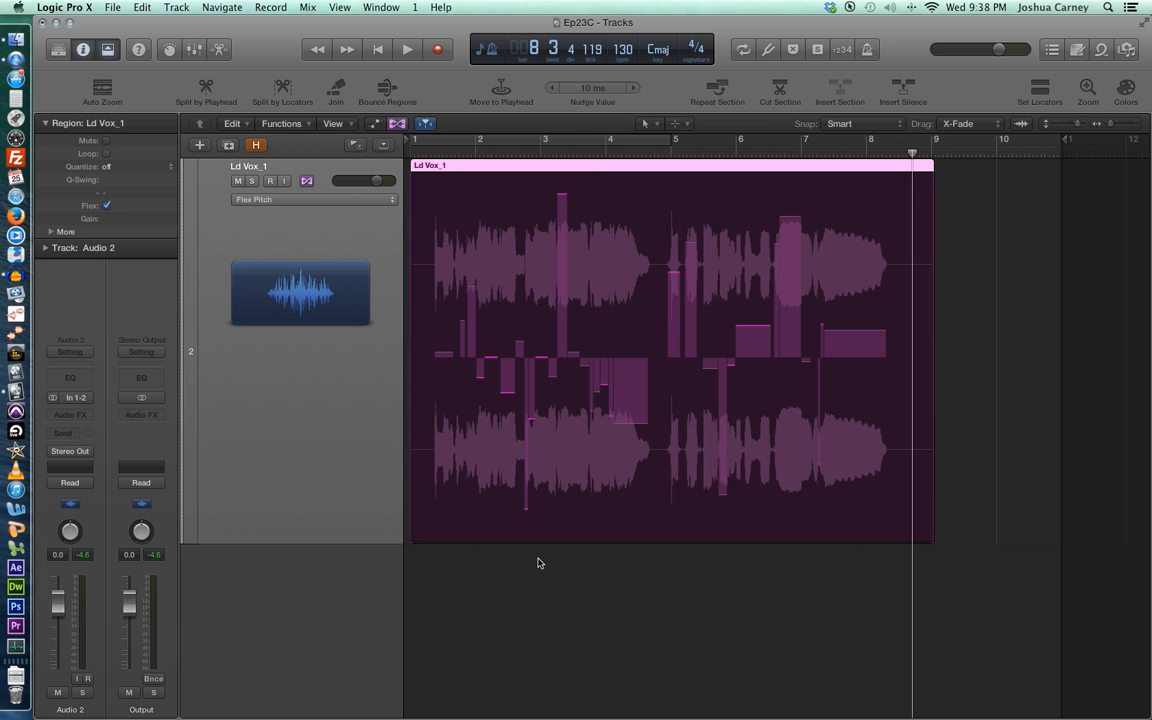
double_click(496, 224)
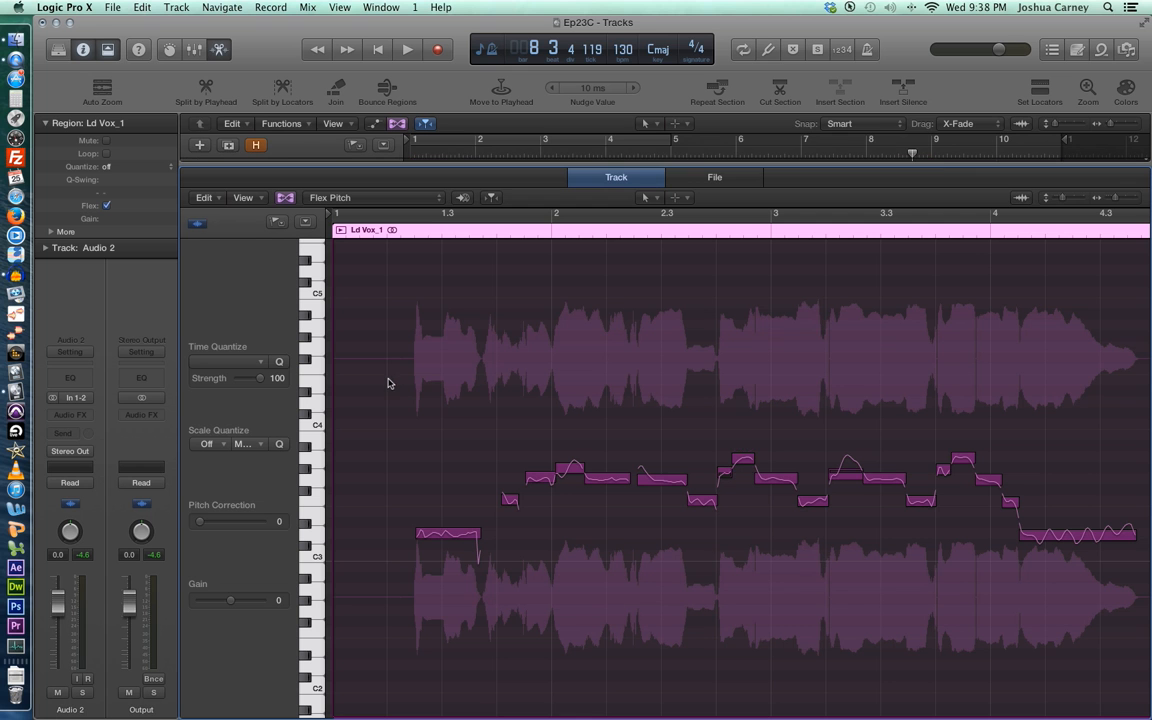
key("super+a")
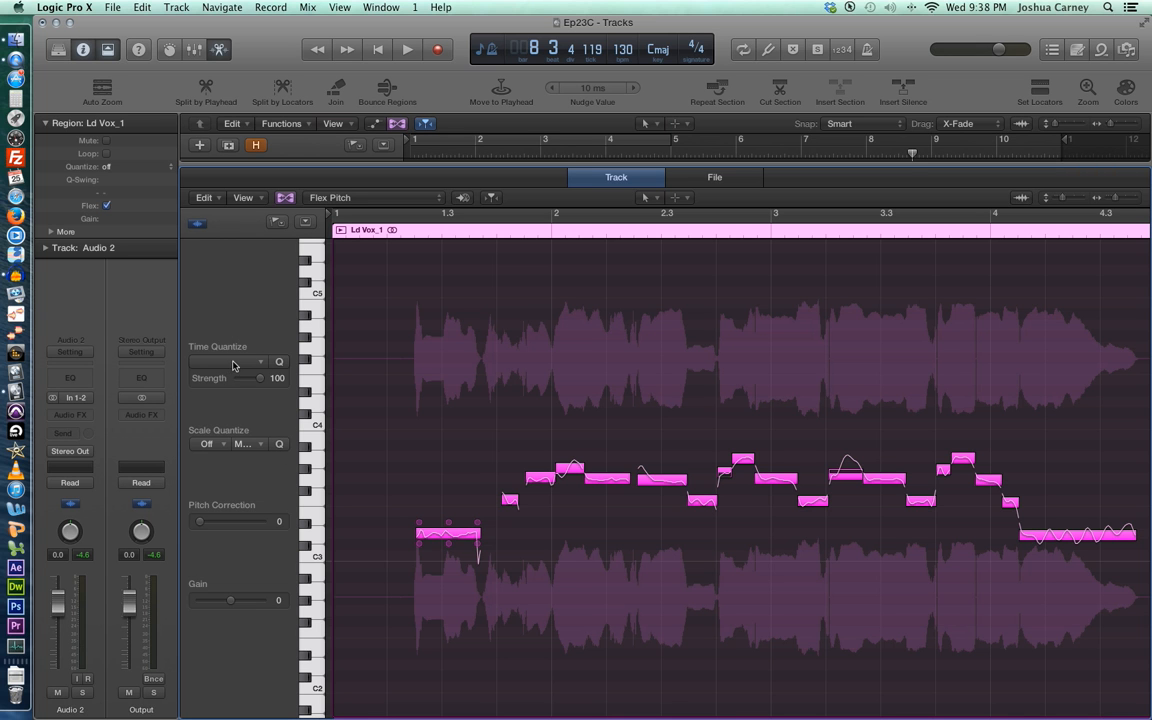
Hide the editor's local inspector and show it again
left_click(245, 198)
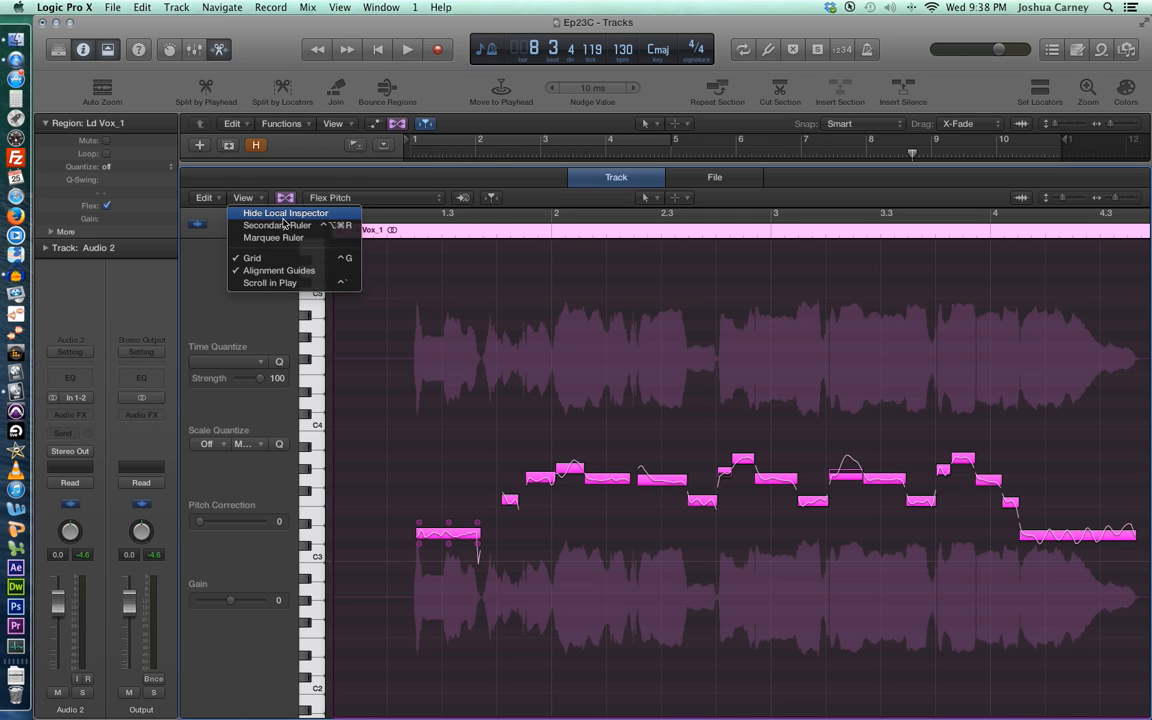
left_click(285, 218)
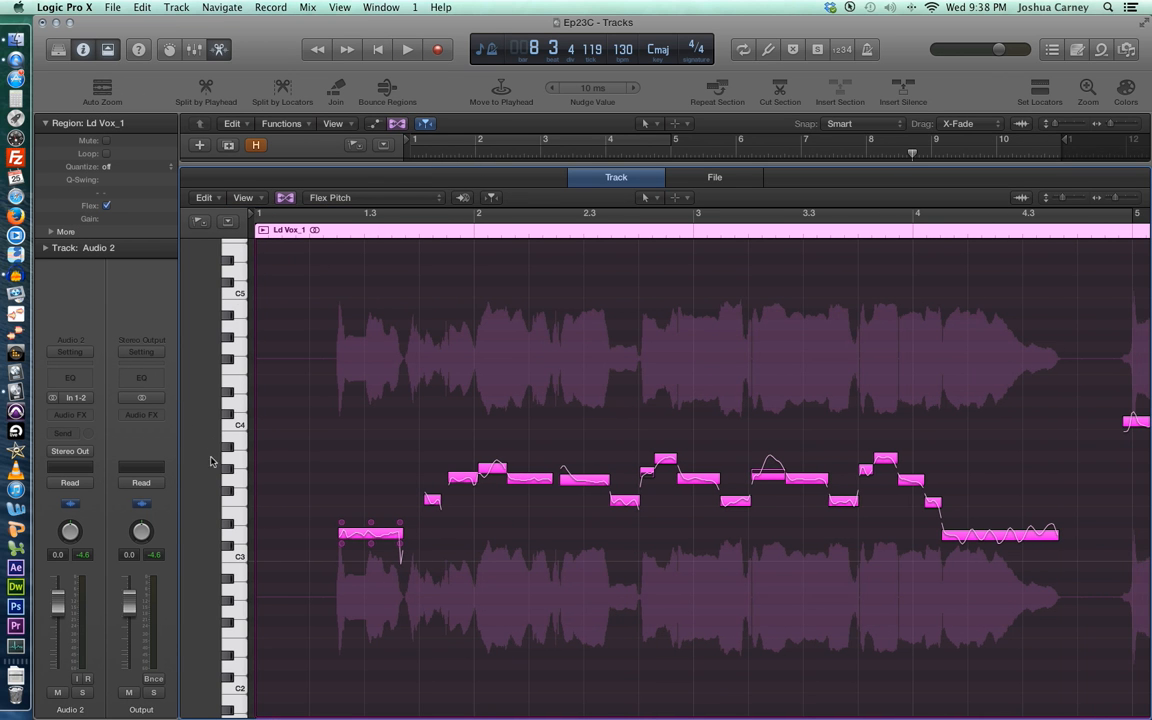
left_click(244, 197)
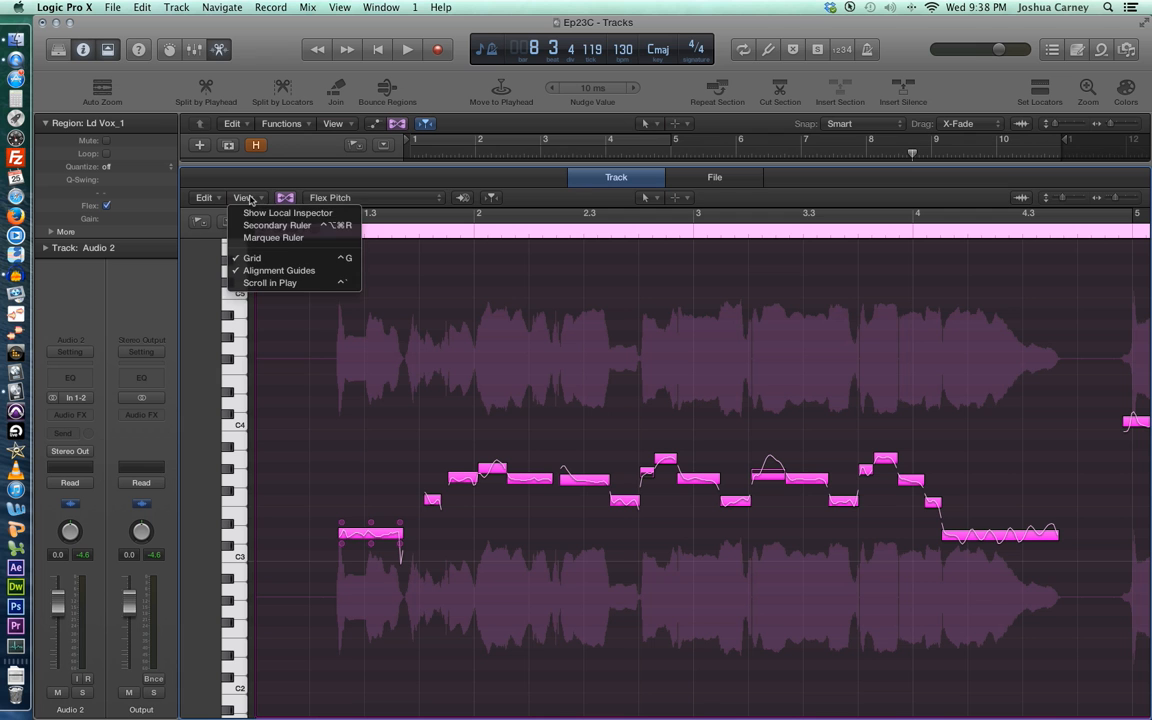
left_click(285, 213)
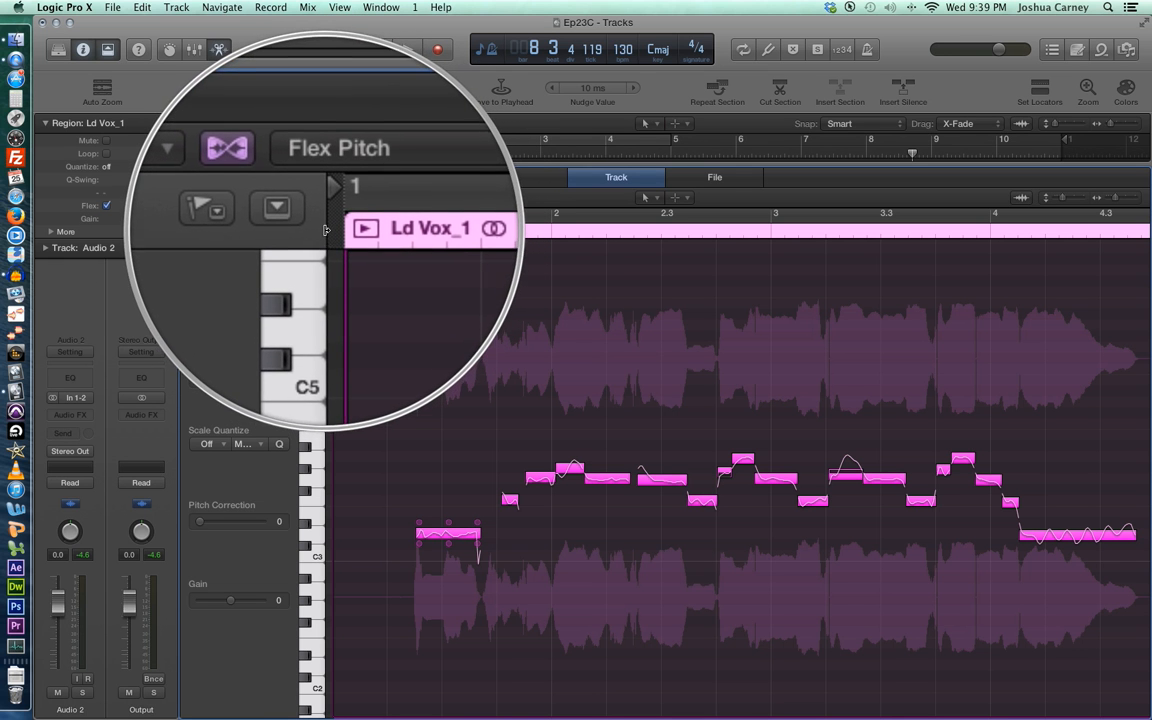
Widen the local inspector and set Pitch Correction to 100 for all selected notes
left_click_drag(327, 278, 397, 329)
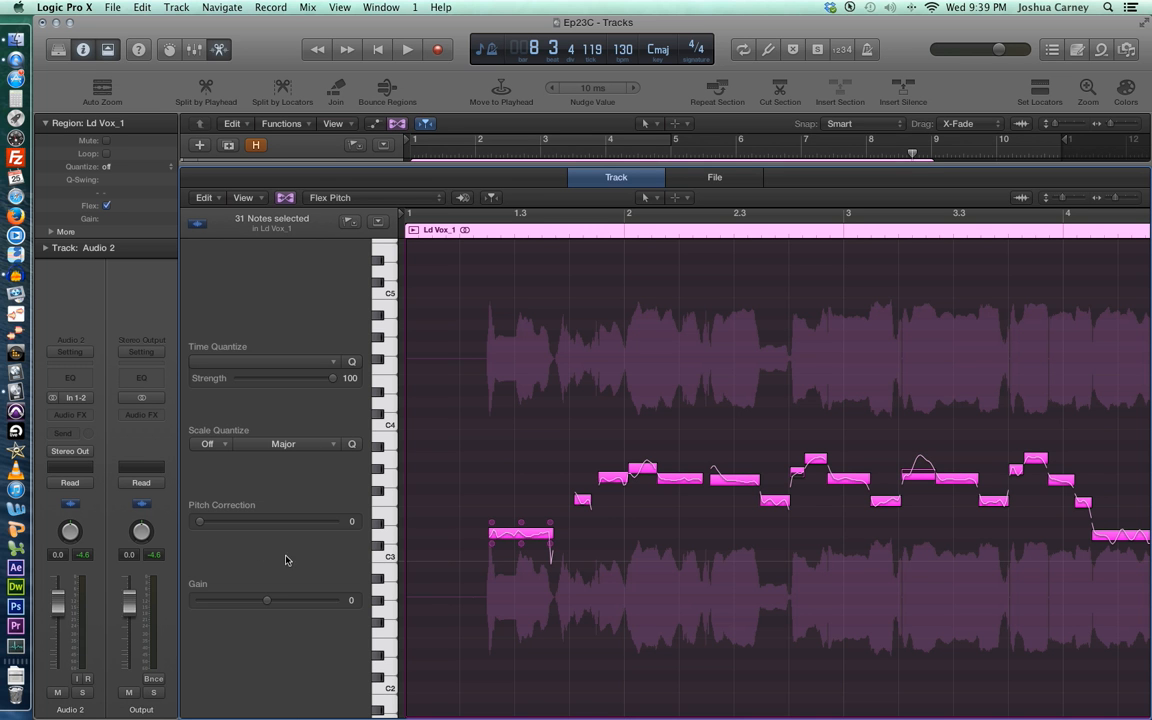
left_click_drag(201, 522, 381, 533)
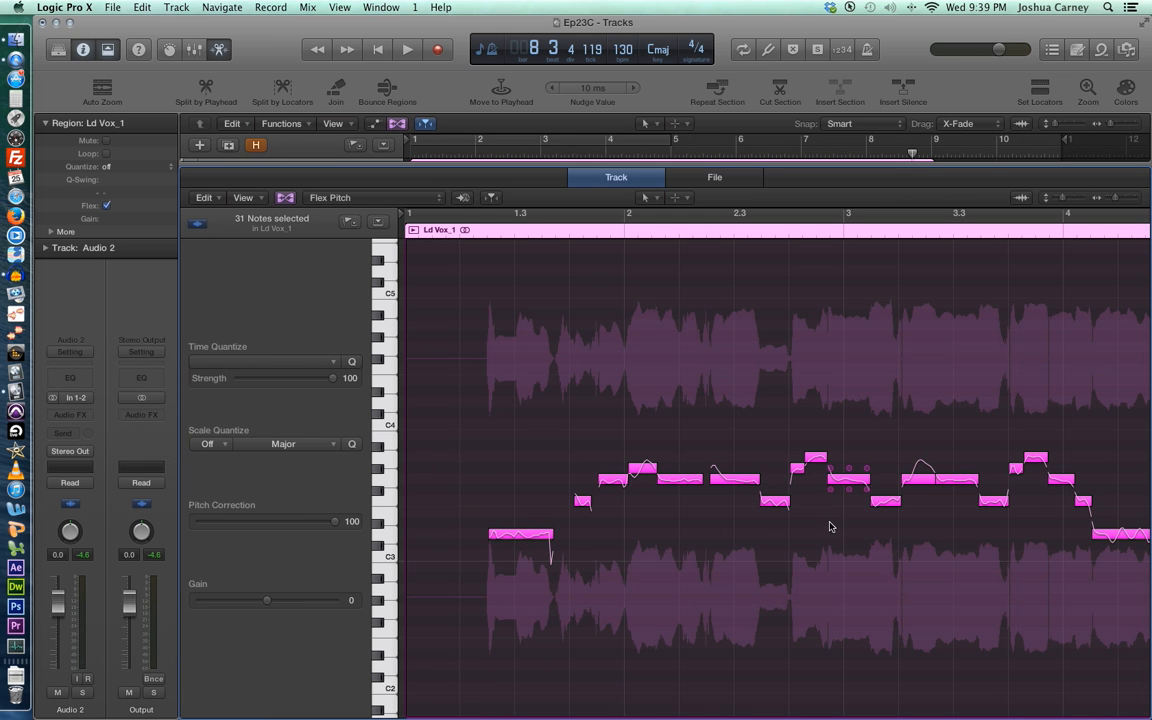
Play back the corrected phrase from bar 2 beat 3 to the end of bar 3
scroll(644, 574, "right", 1)
scroll(644, 574, "right", 5)
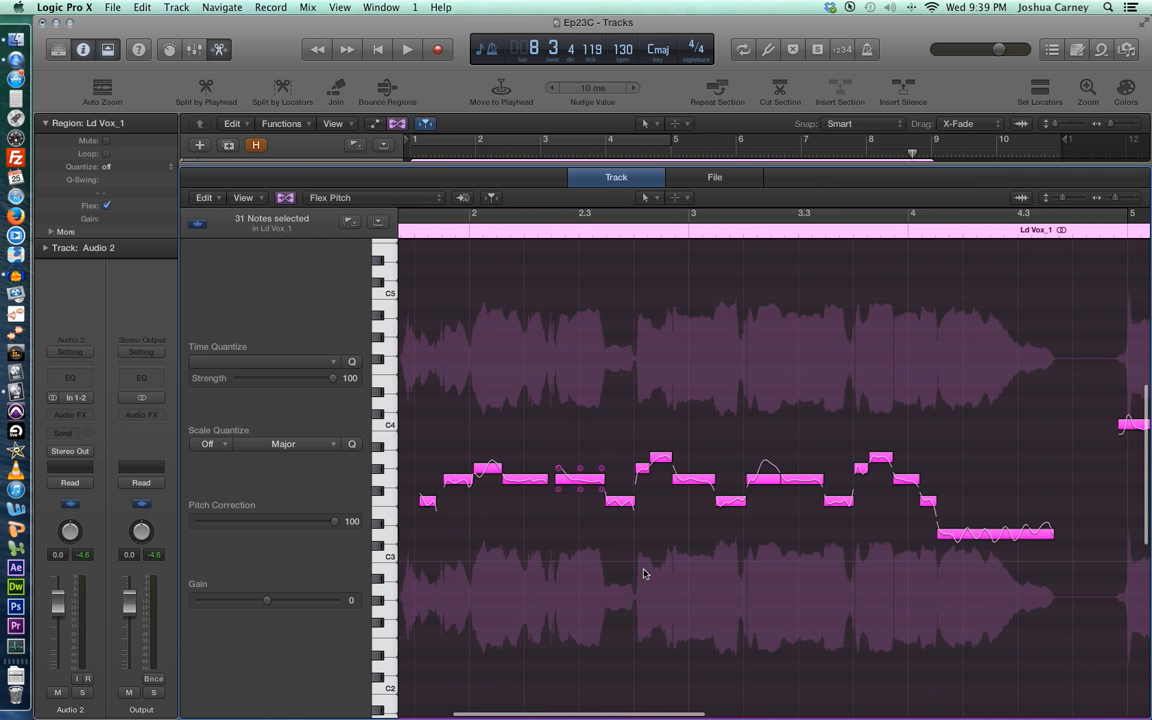
scroll(644, 572, "right", 3)
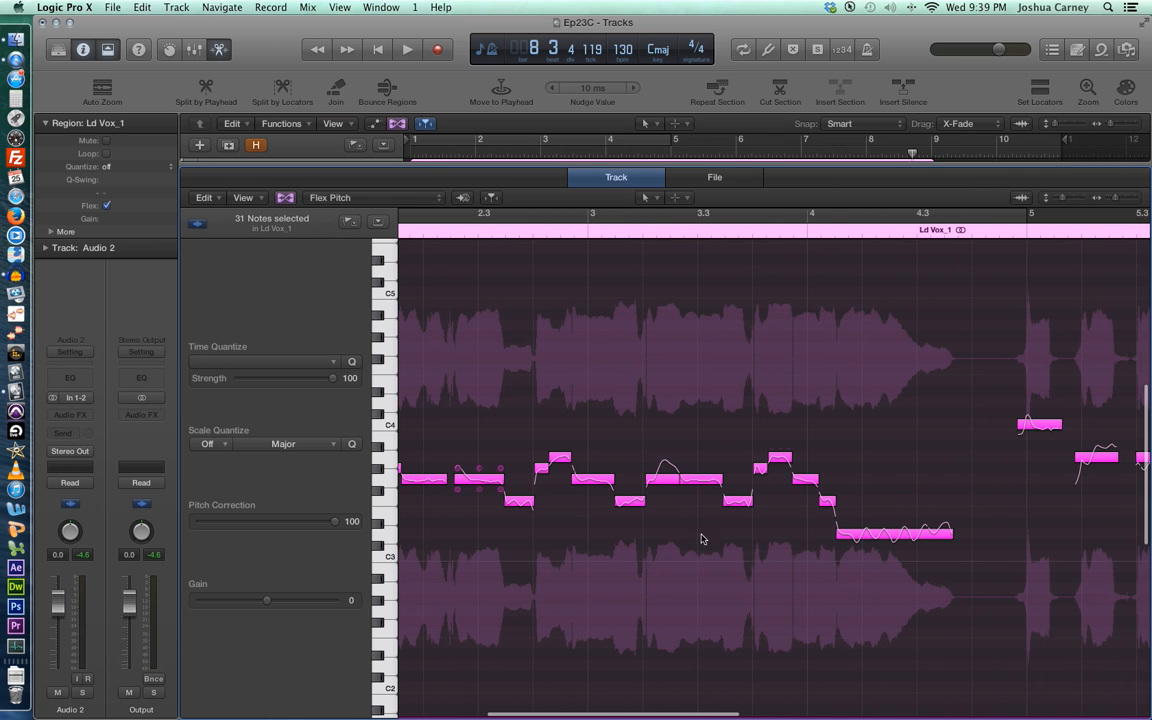
left_click(519, 229)
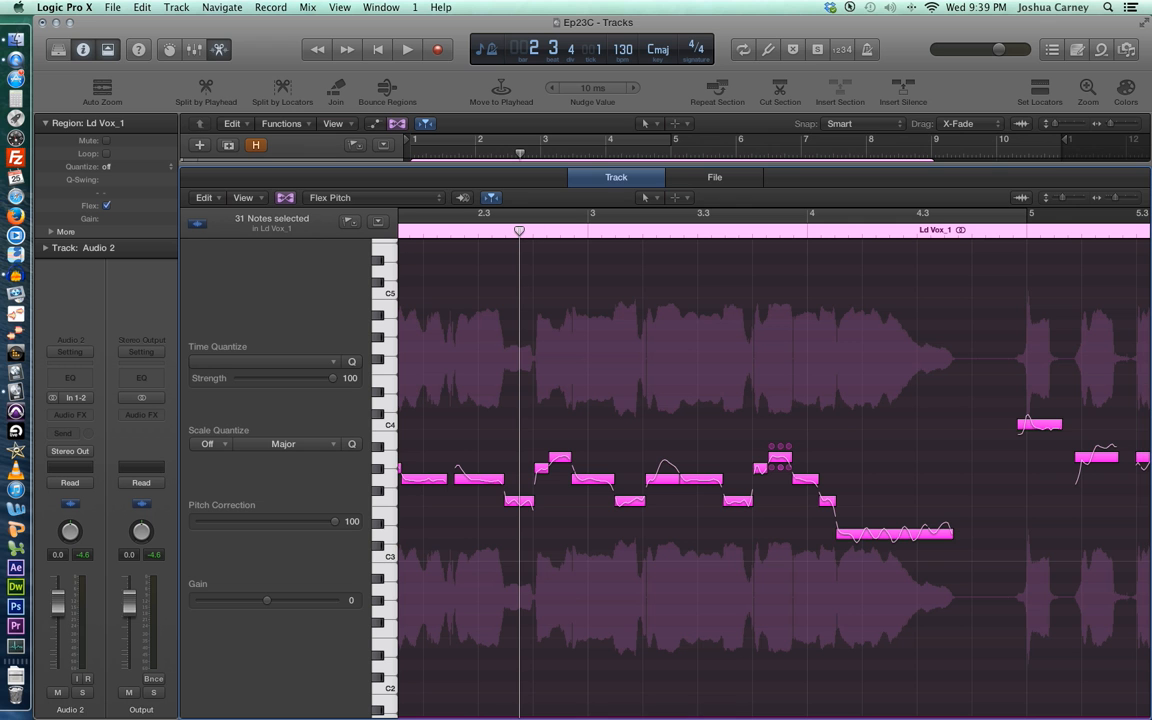
left_click(1135, 199)
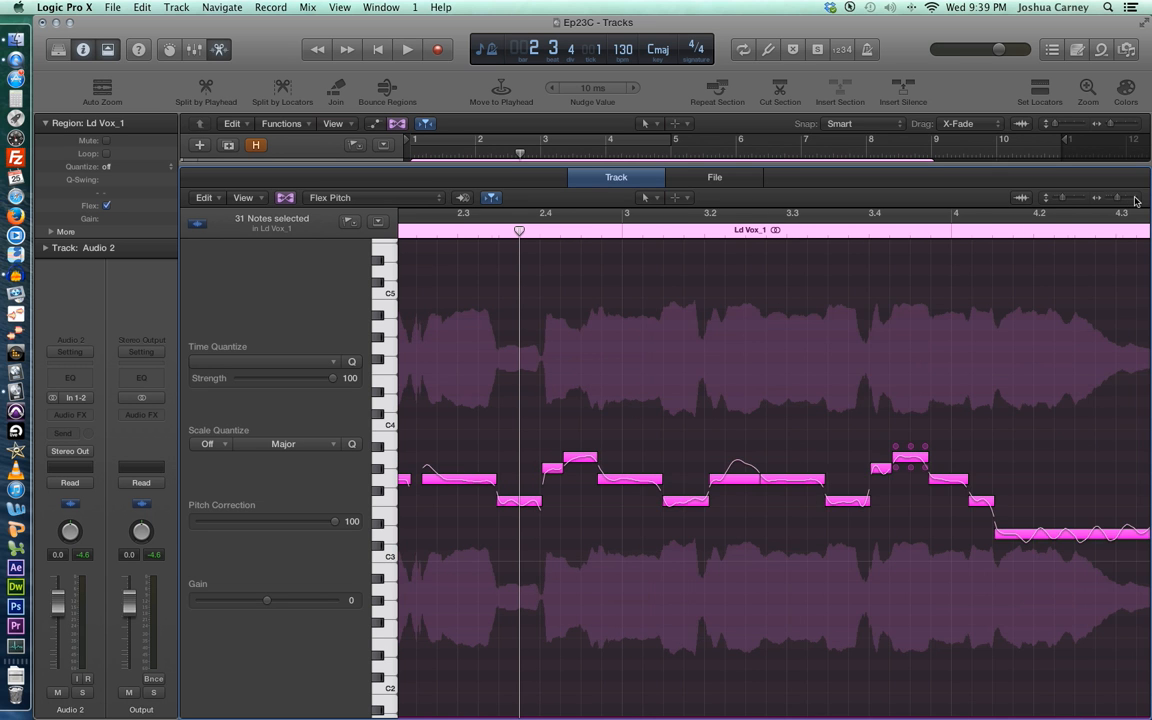
left_click(1135, 199)
left_click(1072, 199)
left_click(1073, 200)
left_click(1073, 200)
left_click(1073, 200)
scroll(952, 395, "right", 1)
scroll(952, 395, "right", 3)
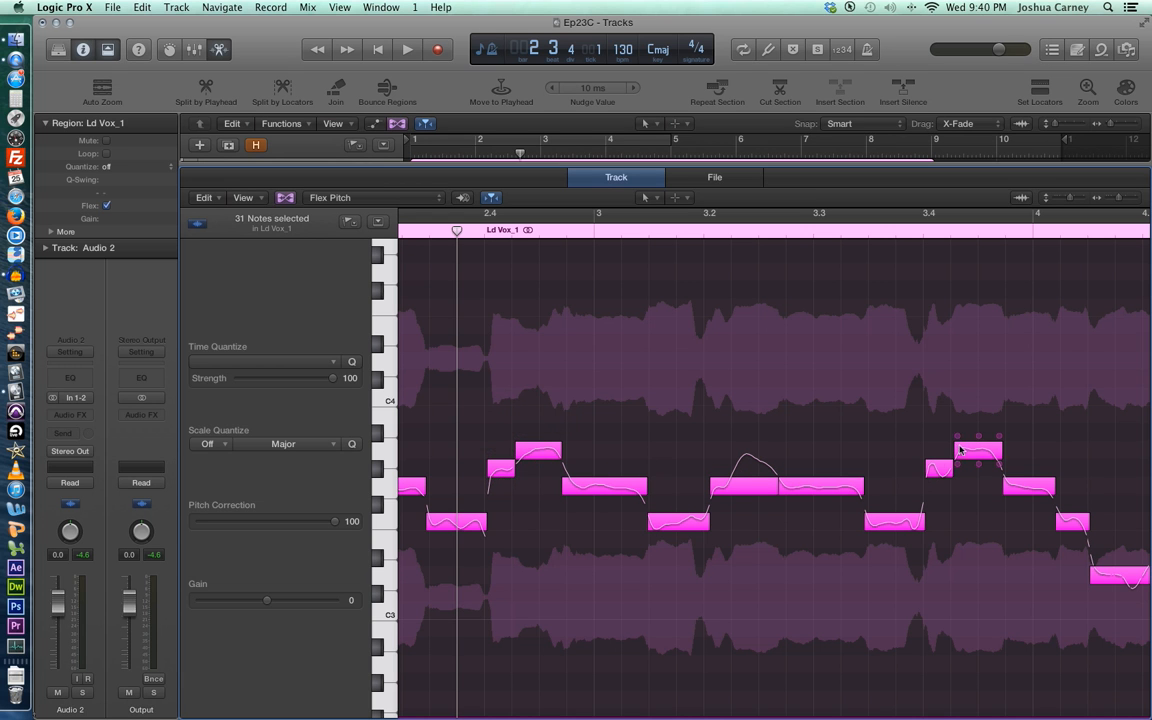
key("space")
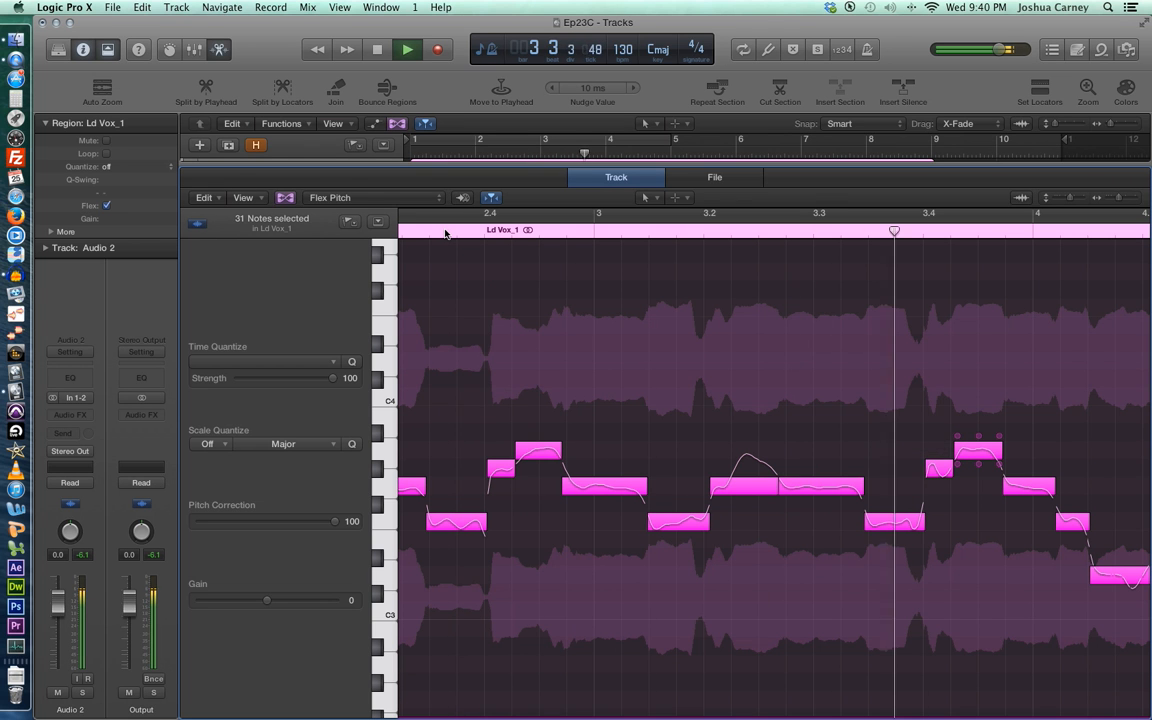
key("space")
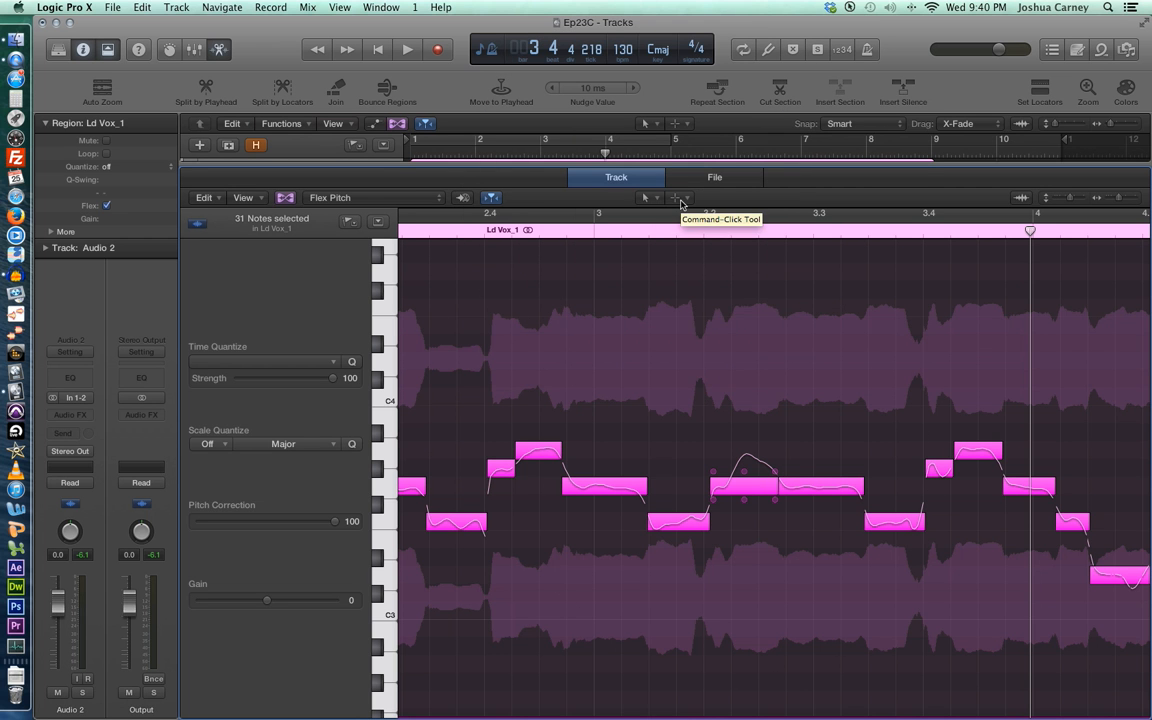
Assign the Scissors Tool as the Command-click tool and split the note just after 3.2 where its pitch curve rises
left_click(679, 199)
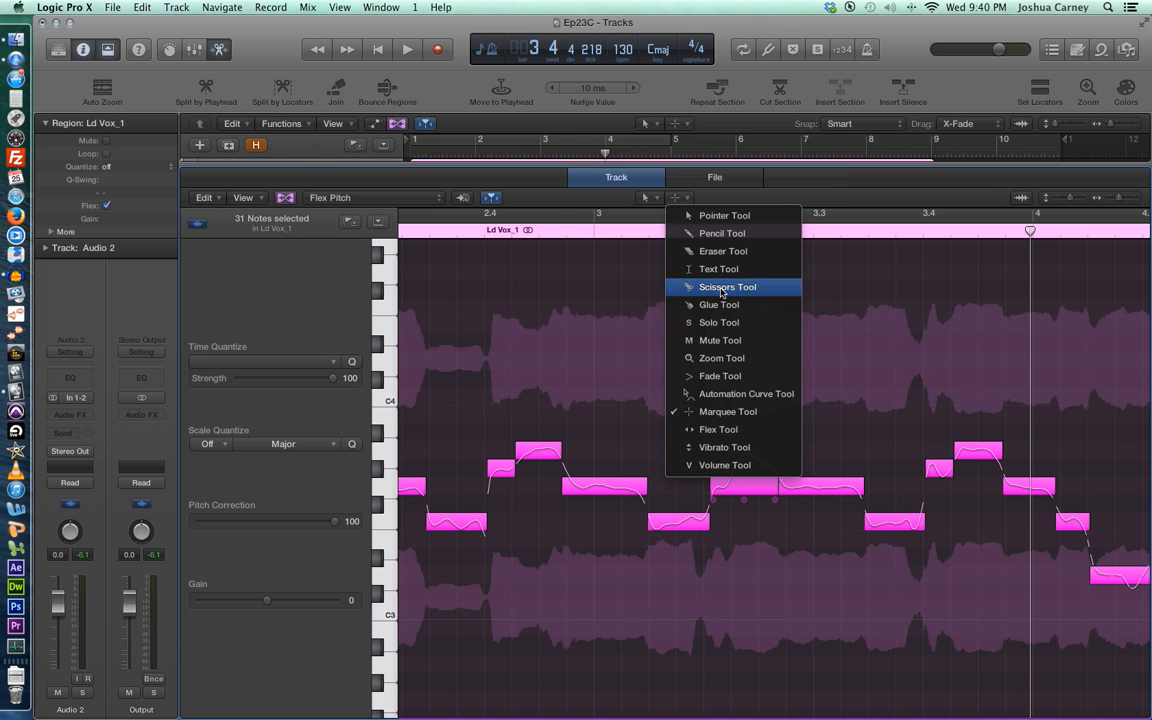
left_click(720, 291)
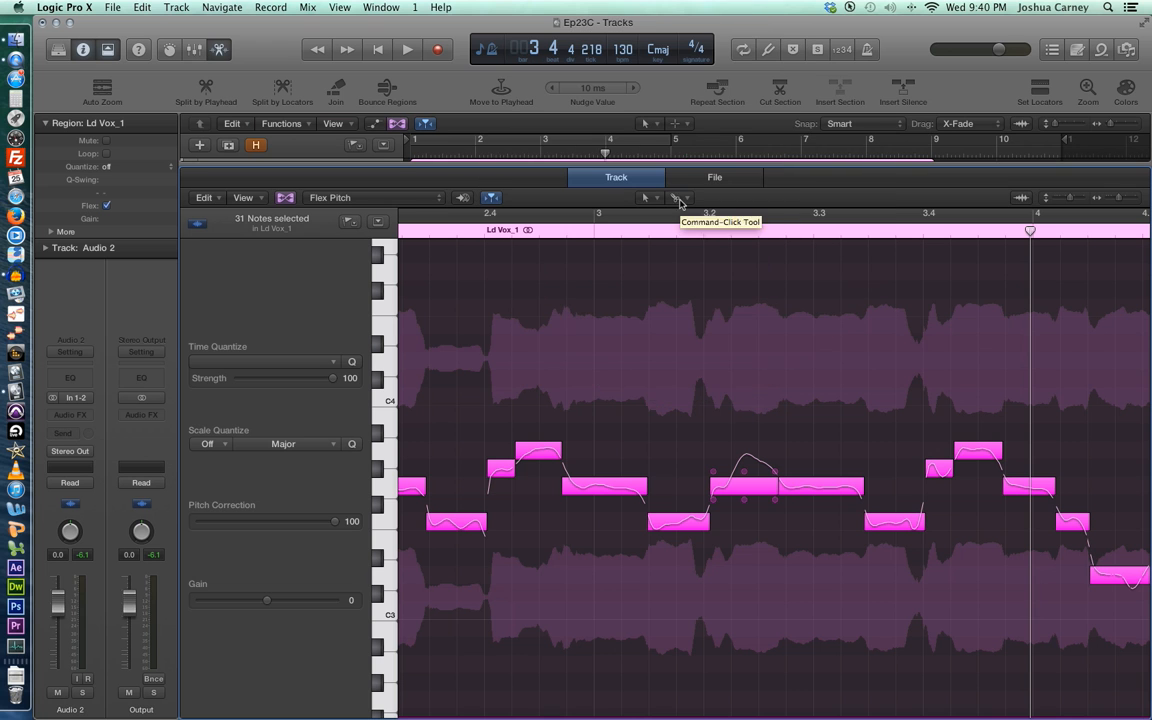
left_click(735, 484)
left_click(767, 582)
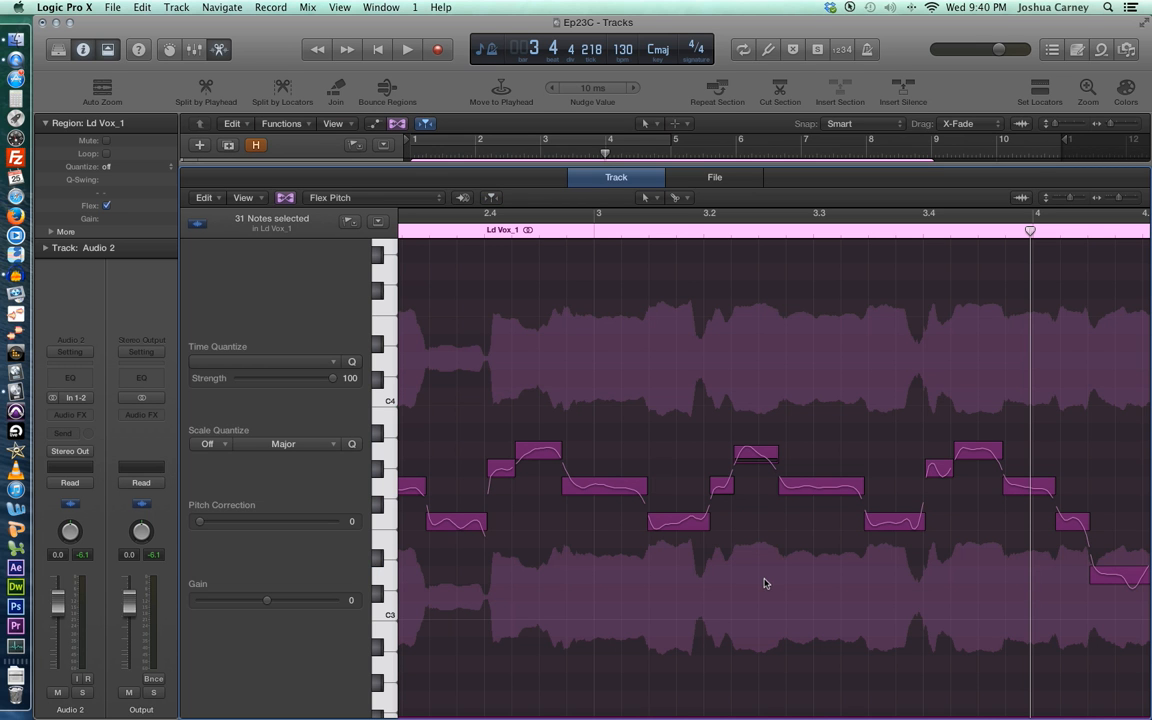
Raise the short first piece of the split note after 3.2 by one semitone
mouse_move(722, 486)
left_click_drag(722, 484, 722, 467)
left_click(779, 640)
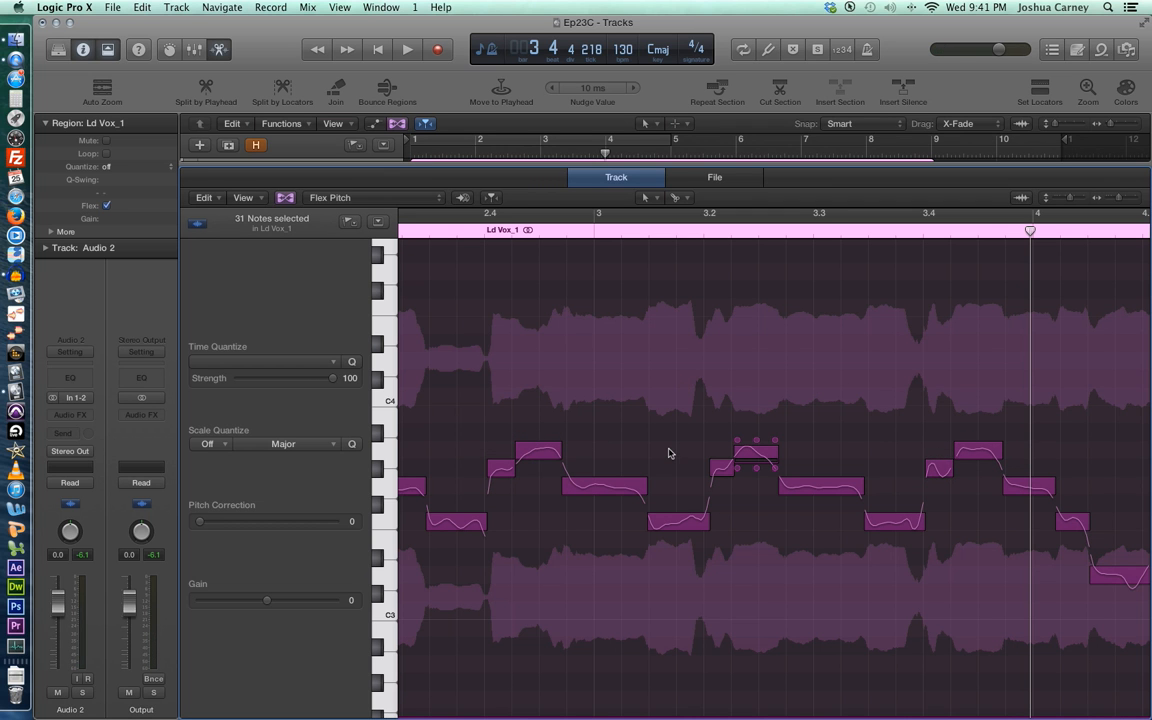
Play back the phrase from bar 6 beat 2 to bar 7 beat 3
scroll(669, 454, "right", 5)
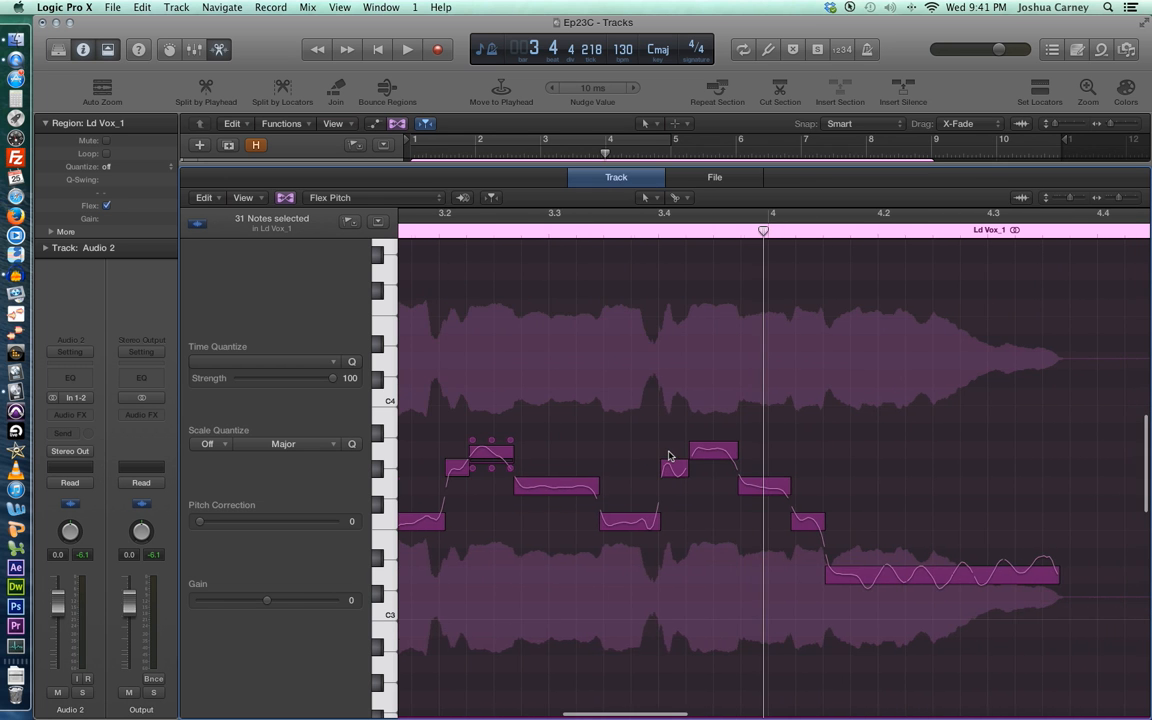
scroll(669, 454, "right", 15)
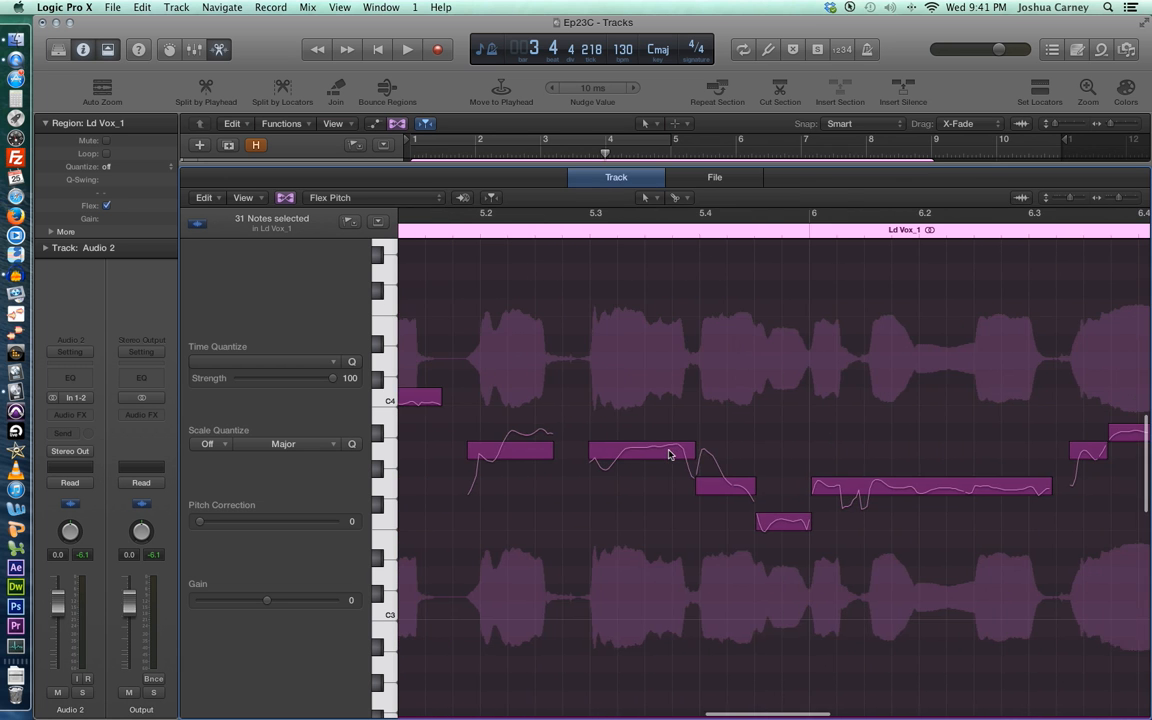
scroll(669, 454, "right", 6)
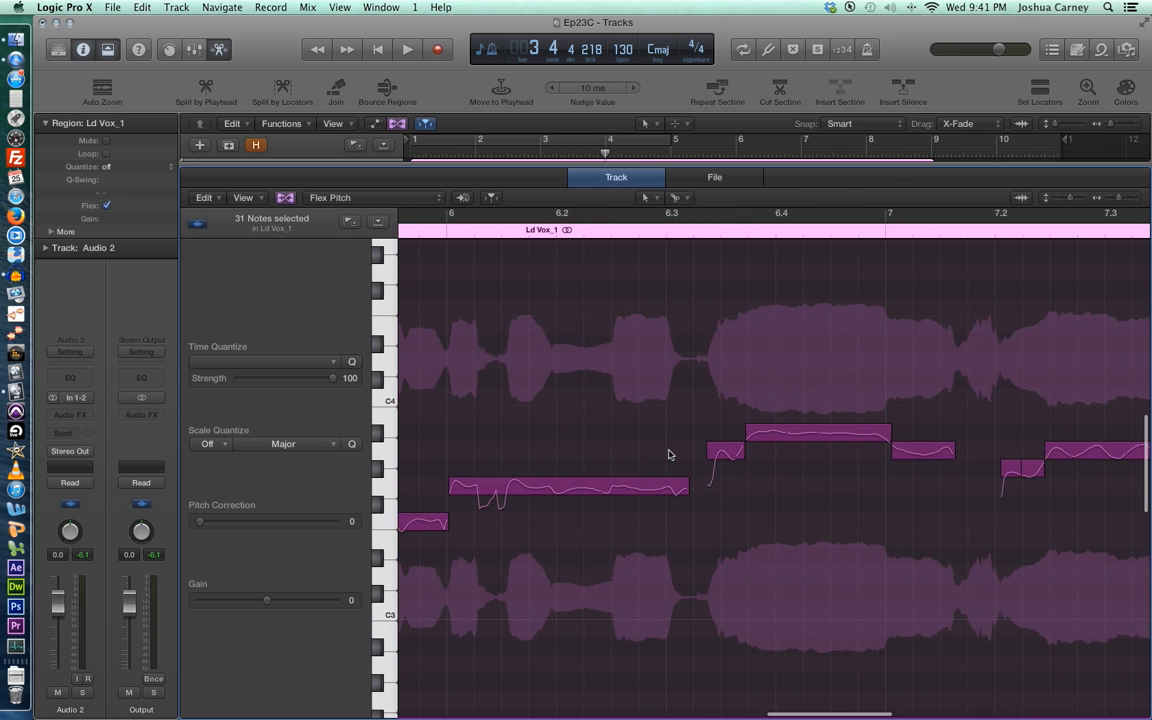
scroll(669, 454, "right", 4)
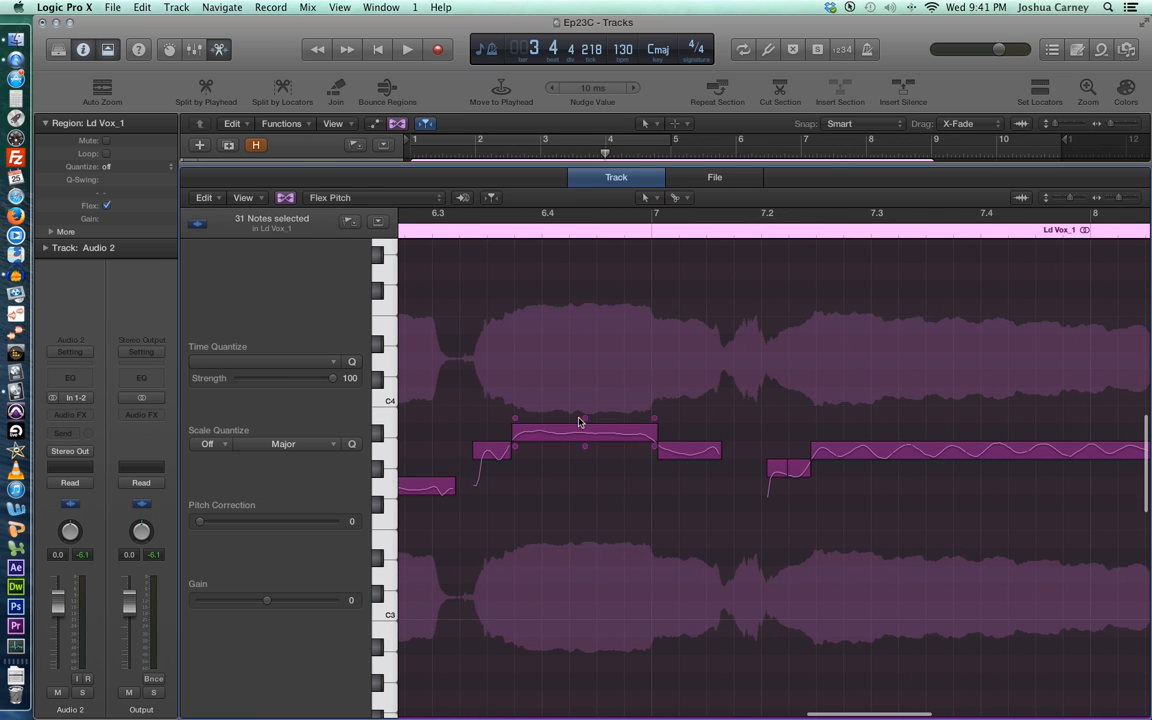
scroll(510, 468, "left", 3)
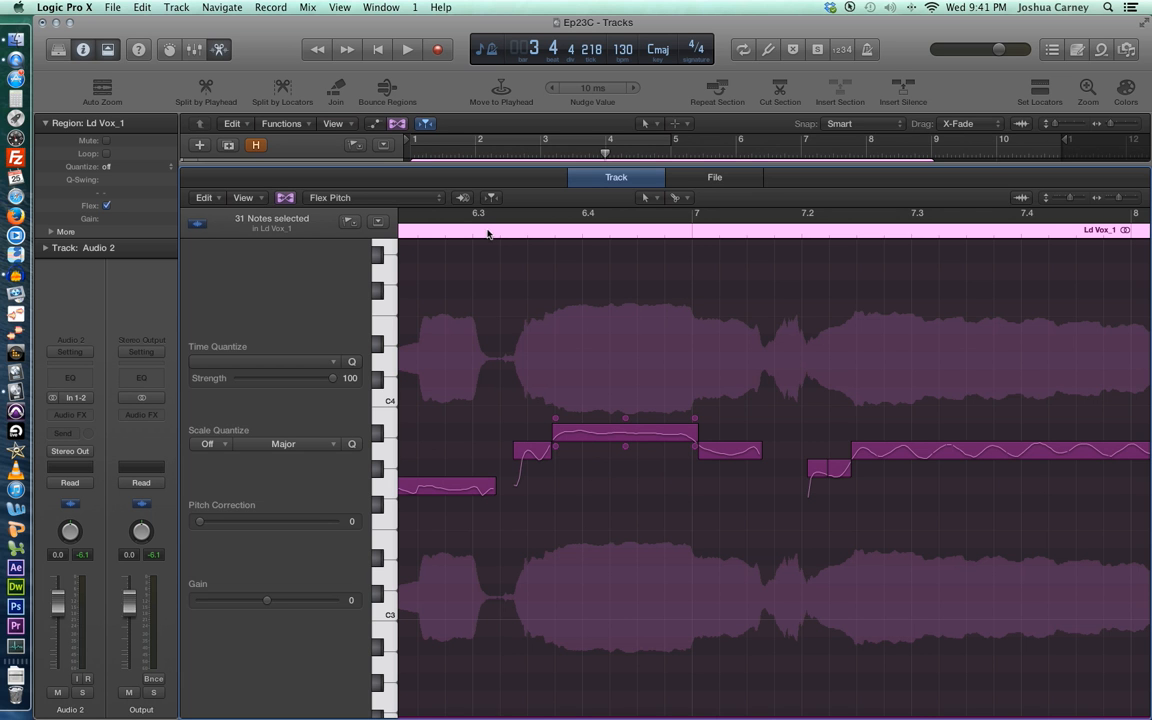
scroll(519, 316, "left", 5)
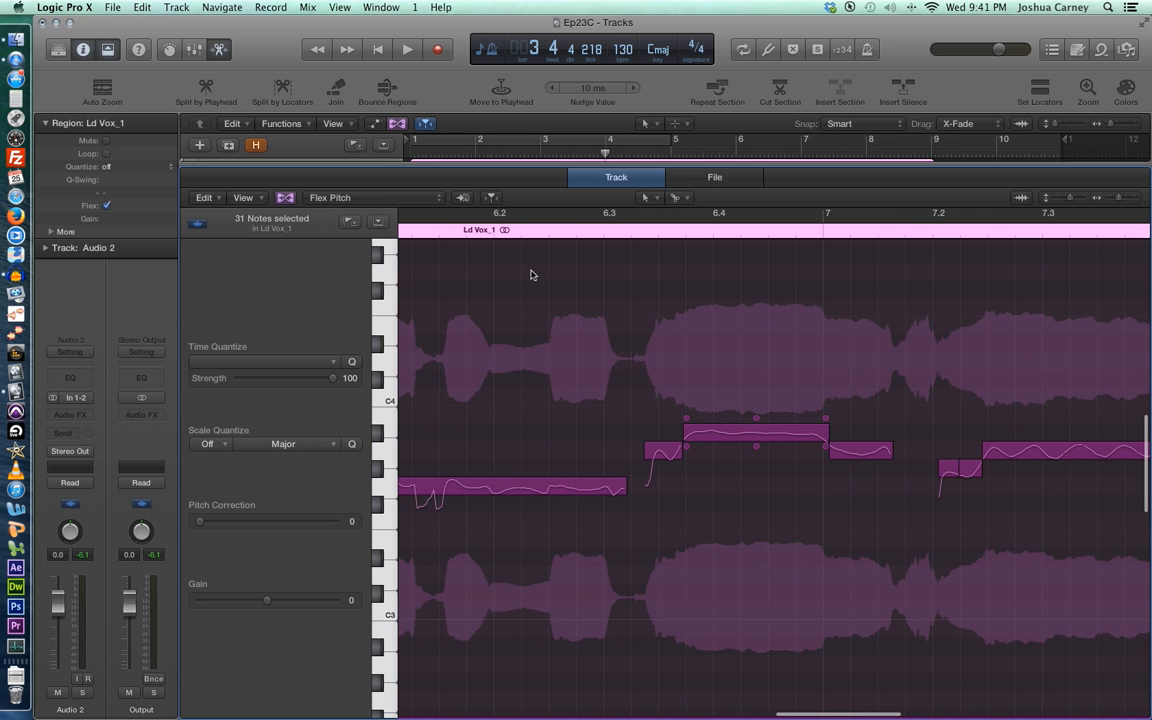
double_click(499, 236)
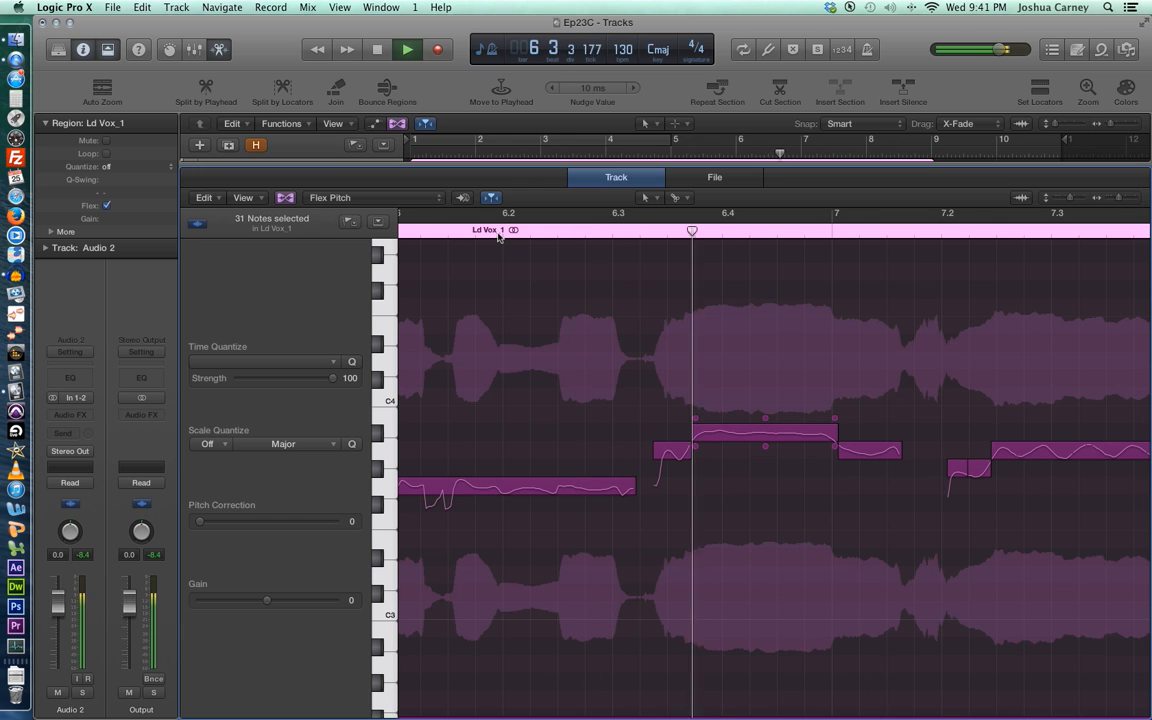
key("space")
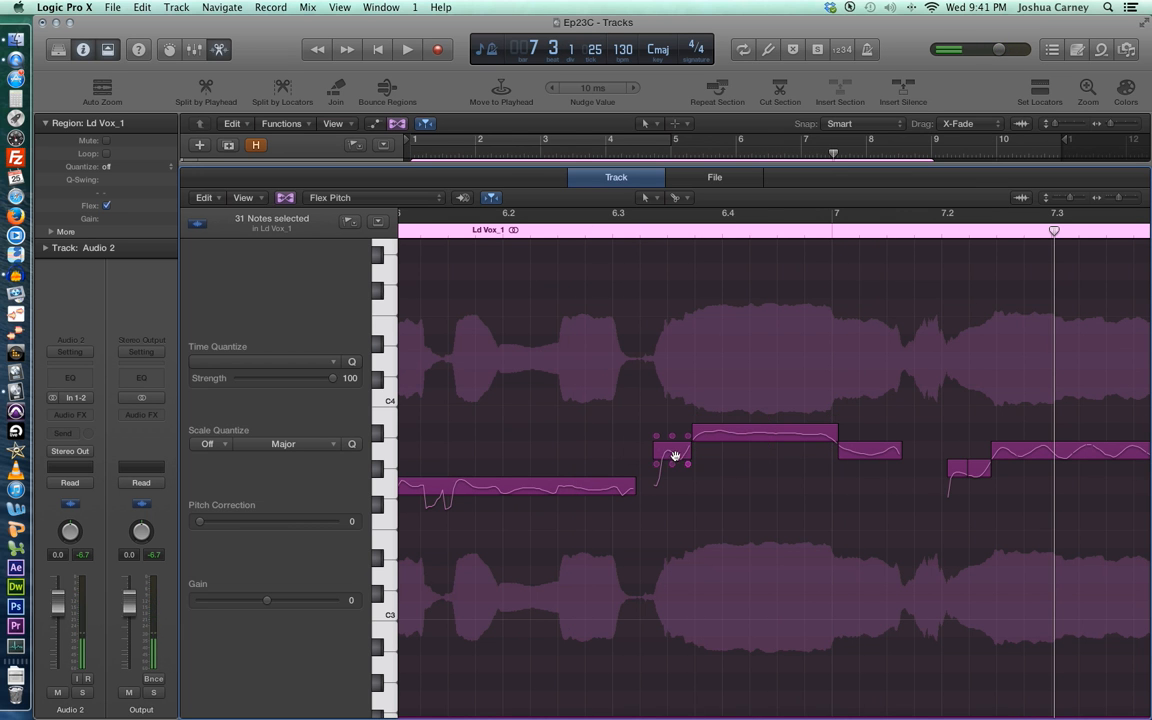
Raise the short note after 6.3 by one semitone and merge it with the following long note, using Glue as the Command-click tool
left_click_drag(673, 444, 666, 428)
left_click_drag(625, 371, 805, 456)
left_click(683, 198)
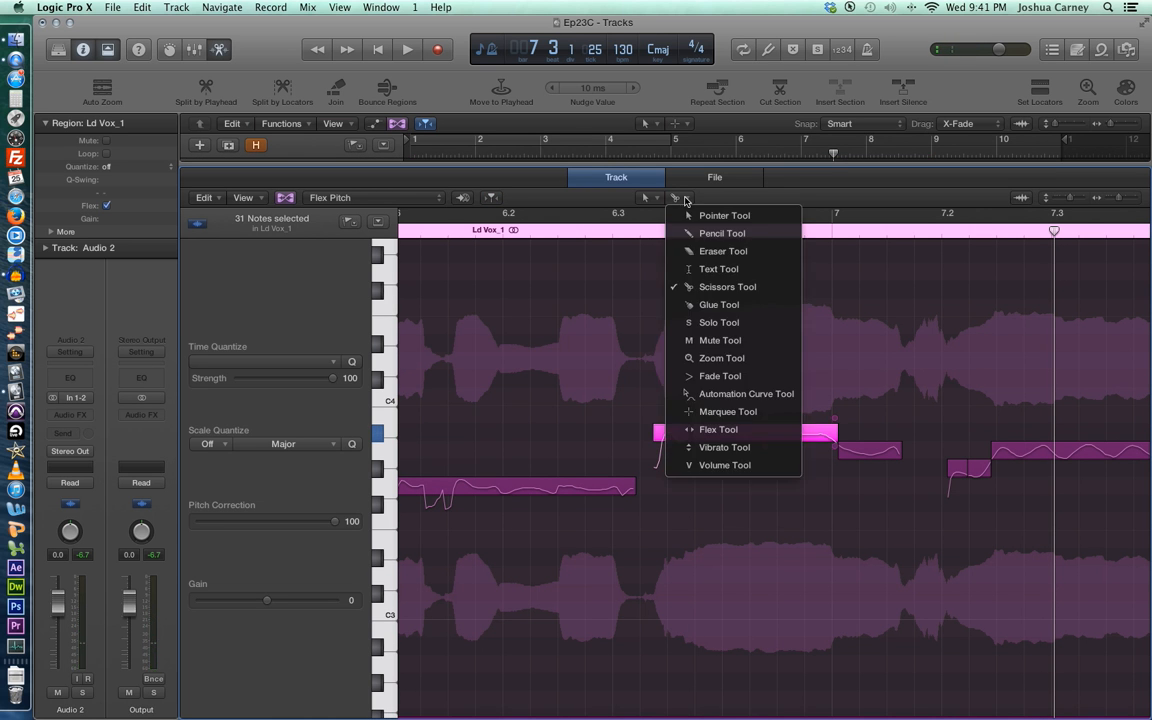
left_click(733, 305)
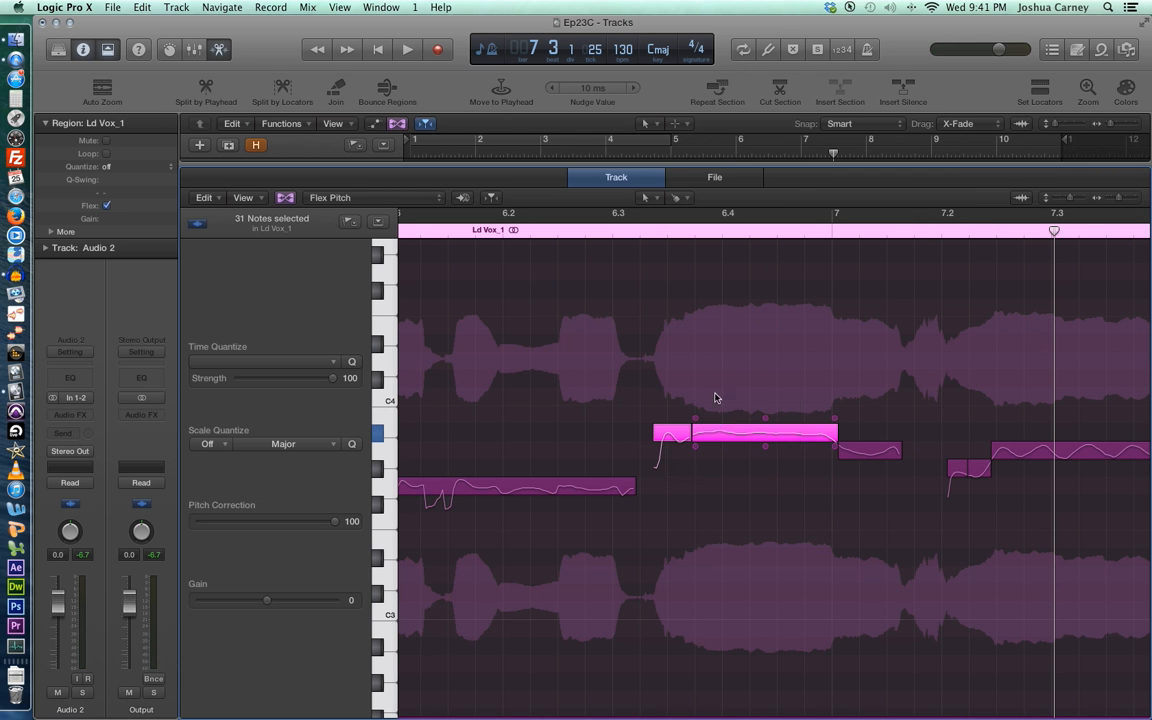
left_click(680, 437)
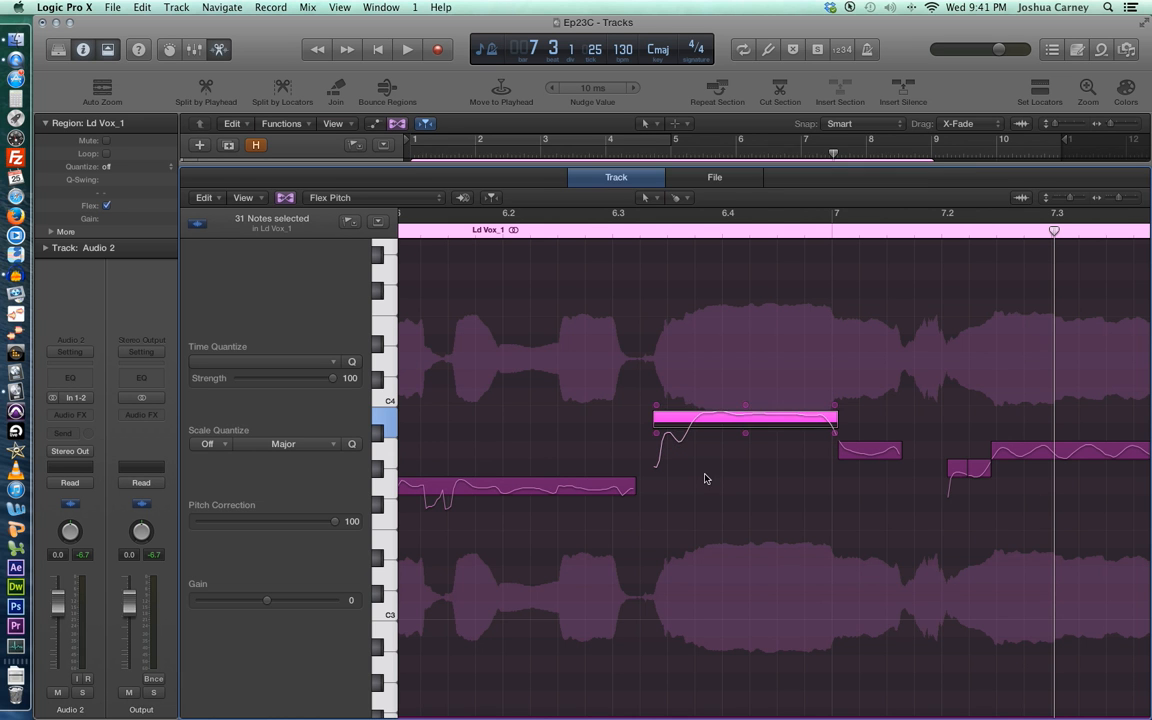
Lower the fine pitch of the long note between 6.3 and bar 7 slightly and deselect it
left_click(733, 502)
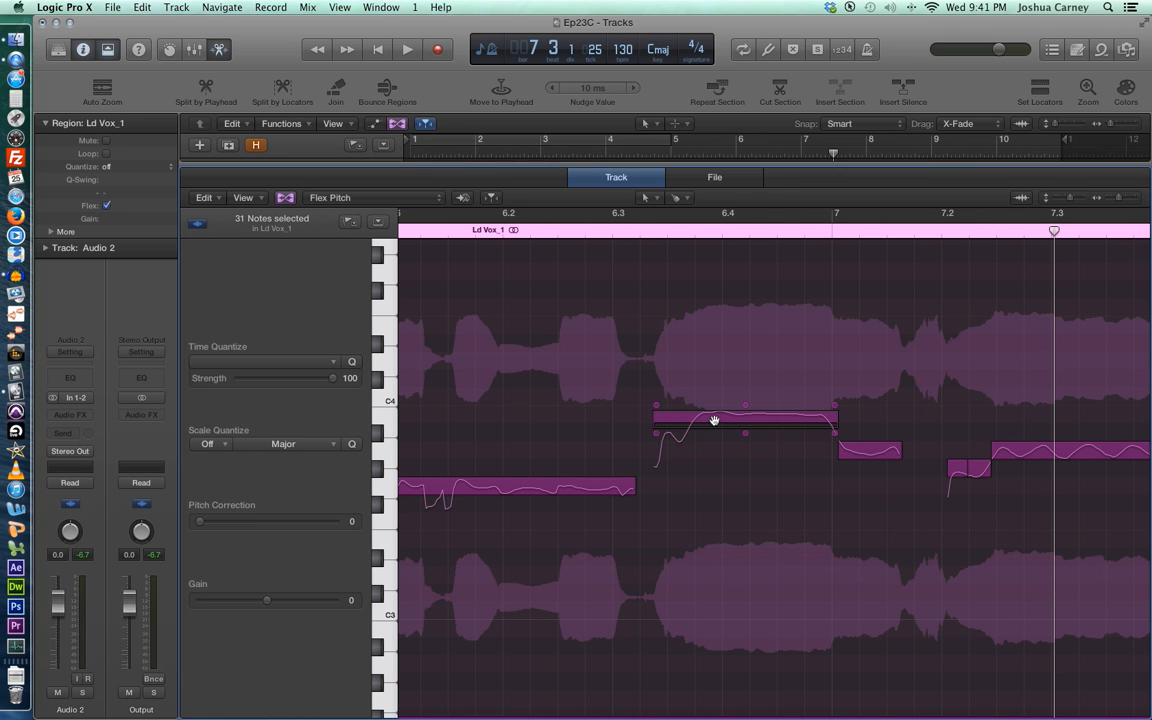
left_click_drag(745, 410, 745, 416)
left_click(734, 501)
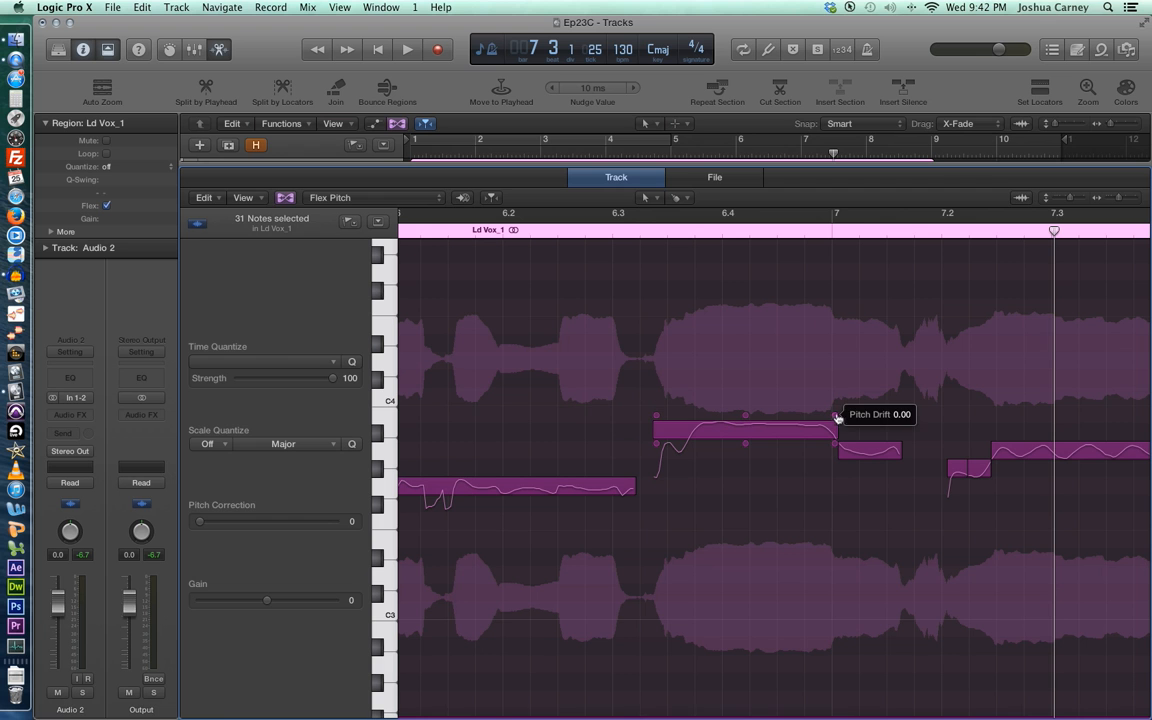
Adjust the pitch drift at the start of the long note before bar 7 and set its vibrato to 82%
left_click_drag(656, 414, 654, 376)
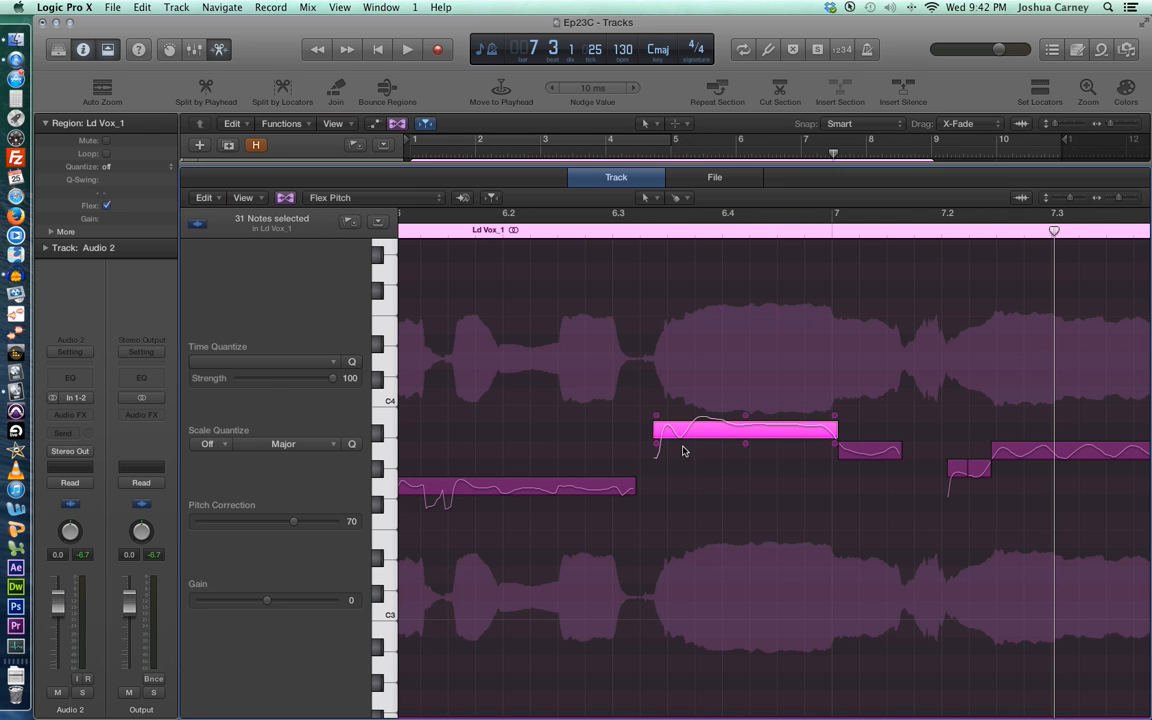
mouse_move(747, 447)
left_click_drag(747, 447, 747, 457)
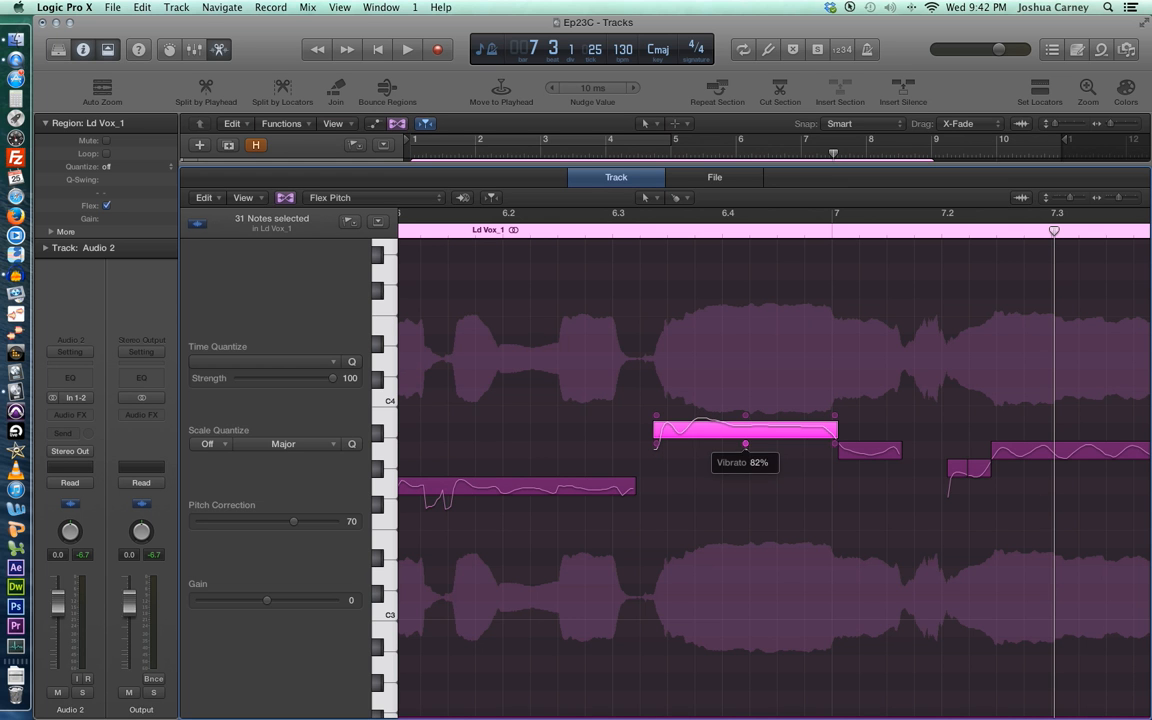
Play back the vocal around the adjusted long note, stopping just after 7.4
key("space")
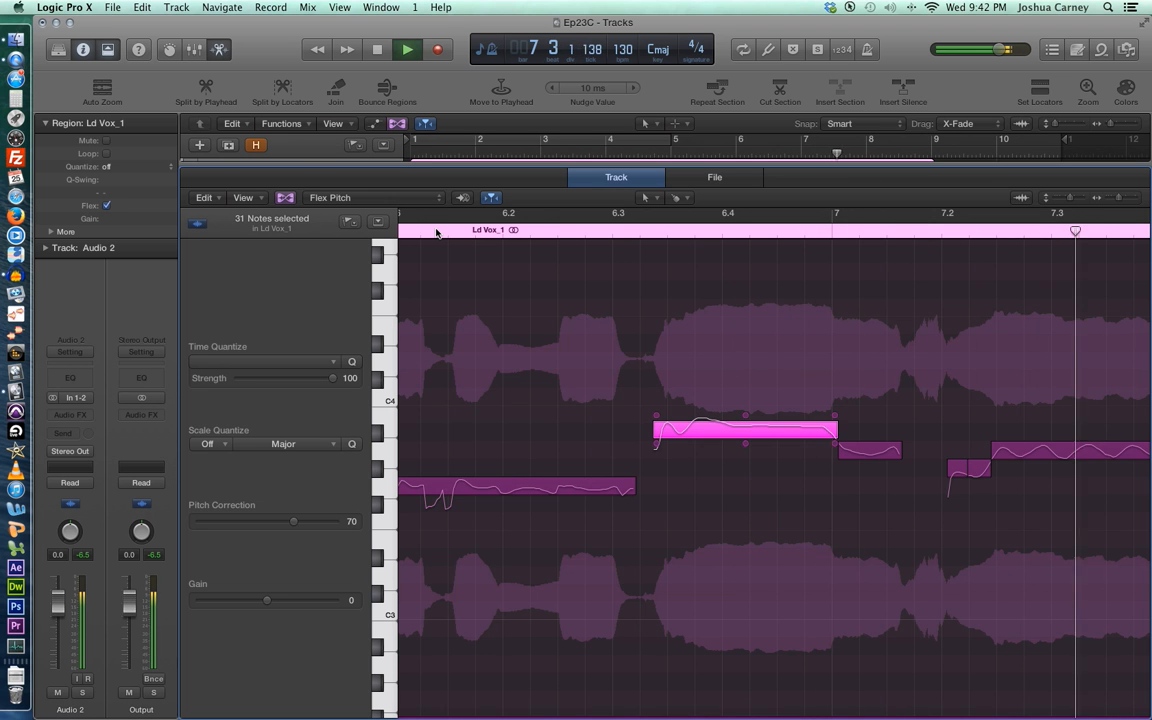
key("space")
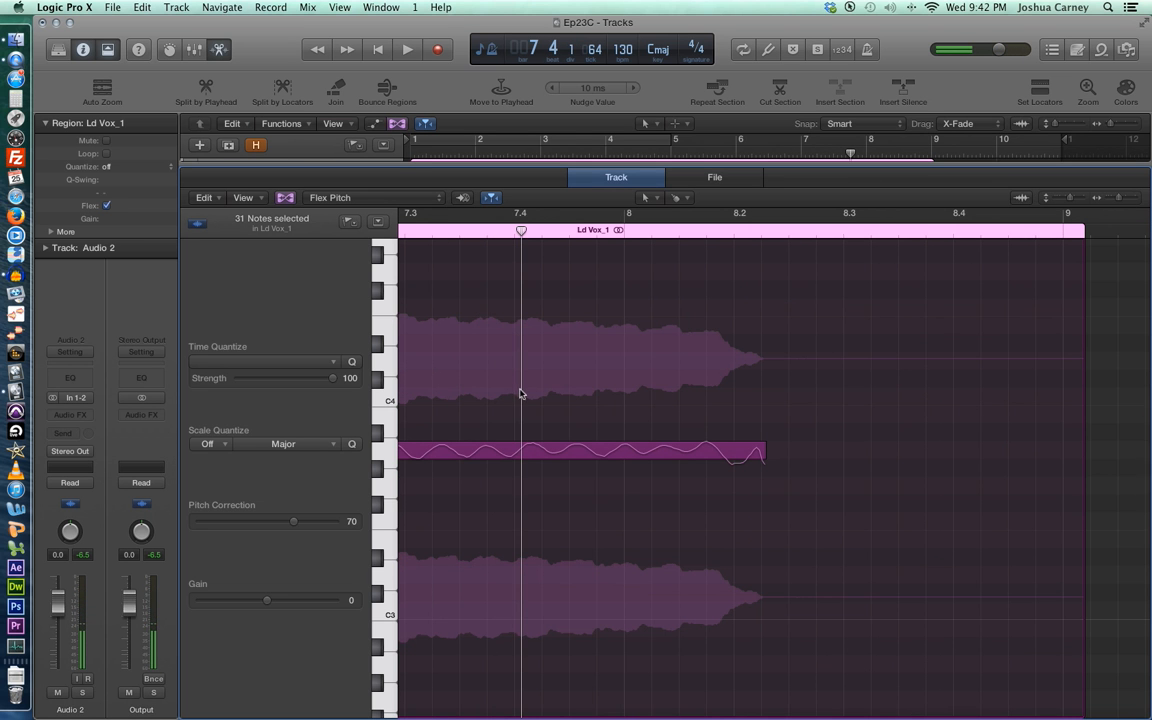
scroll(520, 394, "left", 5)
scroll(520, 394, "left", 5)
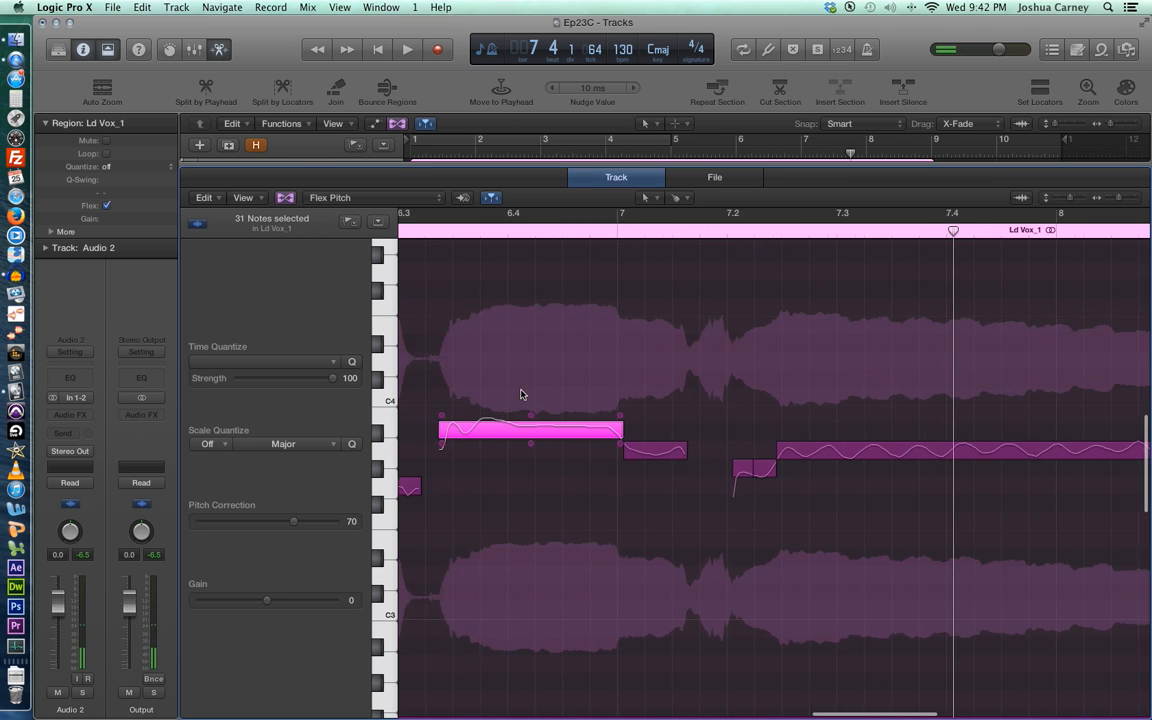
scroll(520, 394, "left", 1)
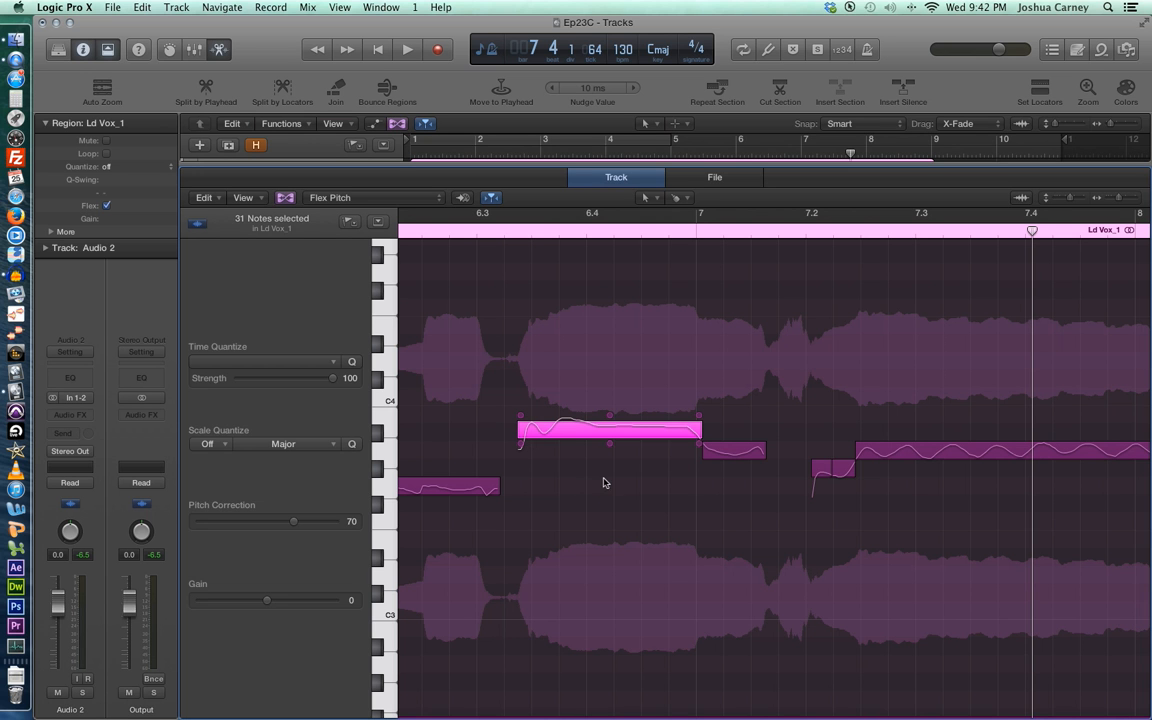
Select the first three notes of Ld Vox_1, starting near 1.2.3, and raise their gain to 2.4 dB
mouse_move(1118, 198)
left_mouse_down()
mouse_move(1101, 199)
mouse_move(1118, 203)
left_mouse_up()
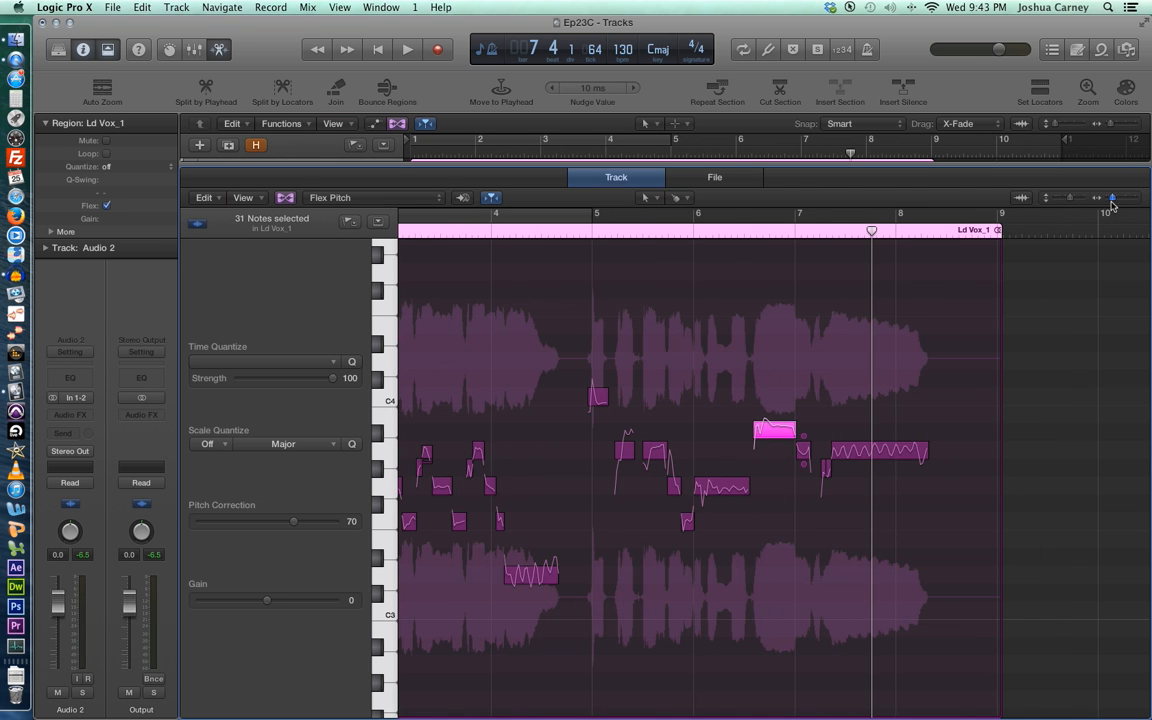
scroll(723, 476, "left", 6)
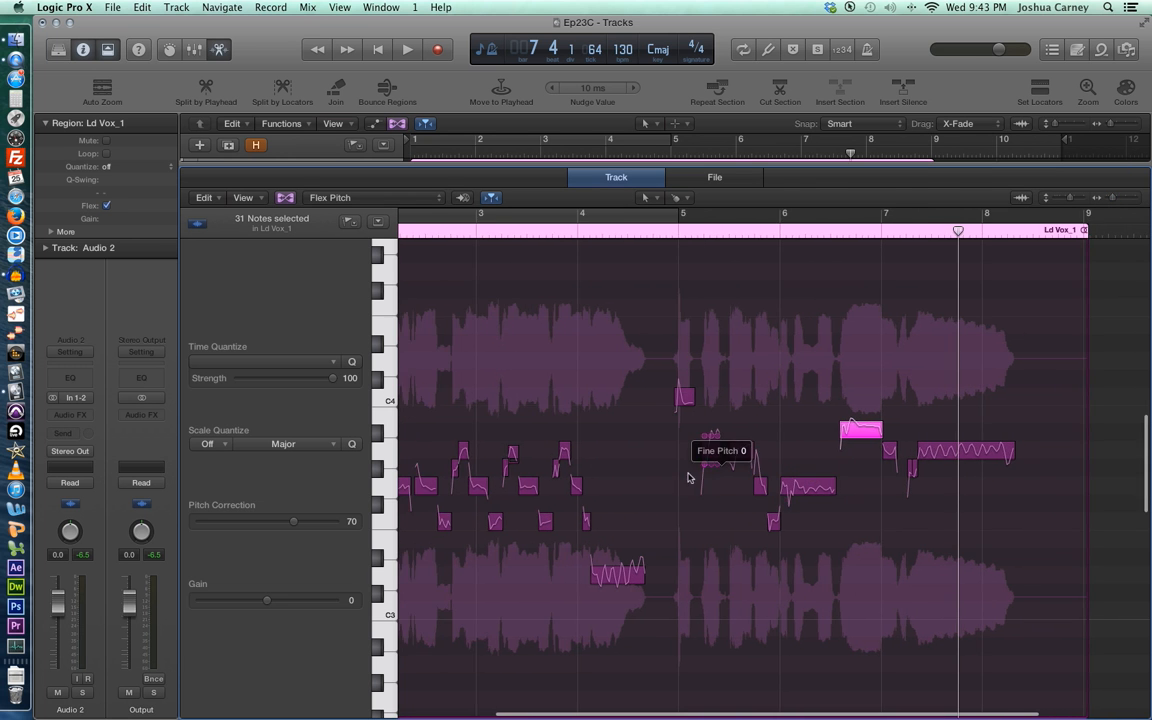
scroll(677, 478, "left", 2)
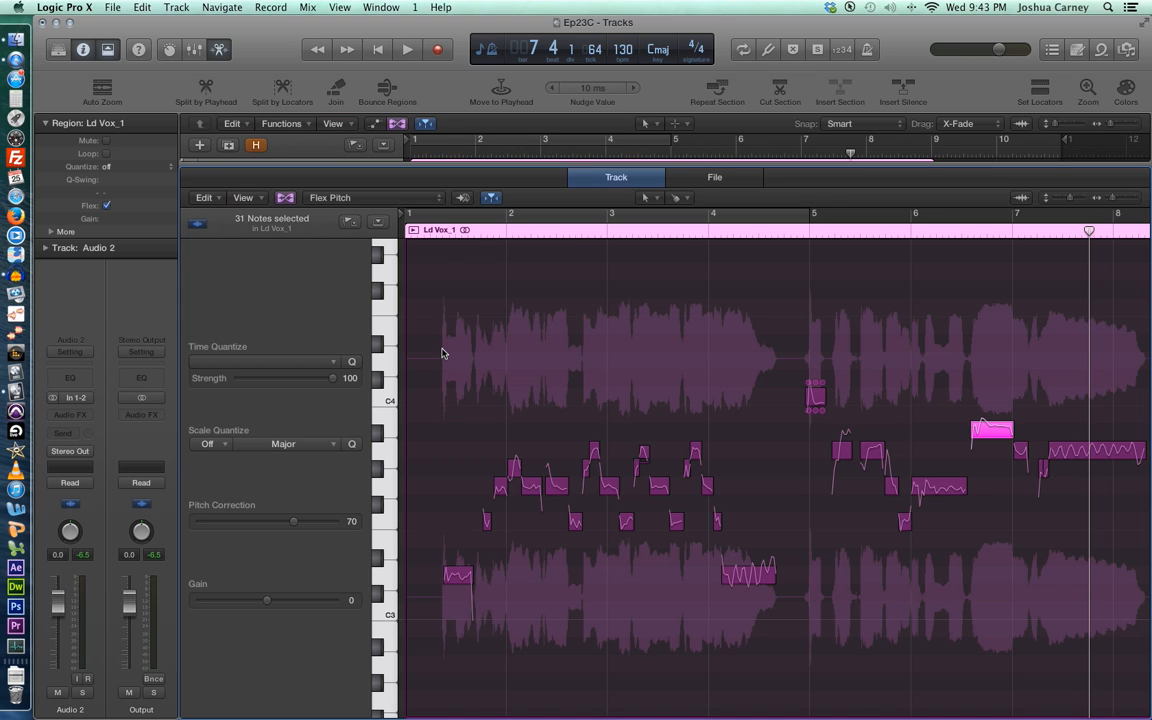
left_click(441, 233)
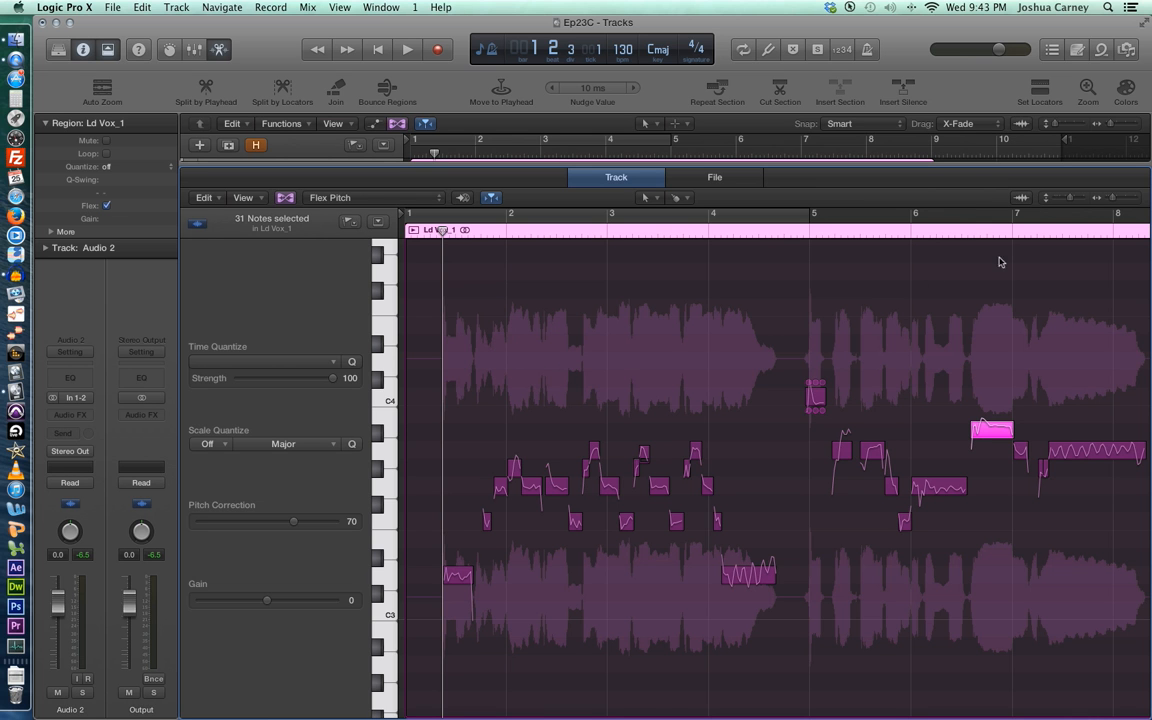
left_click(1127, 201)
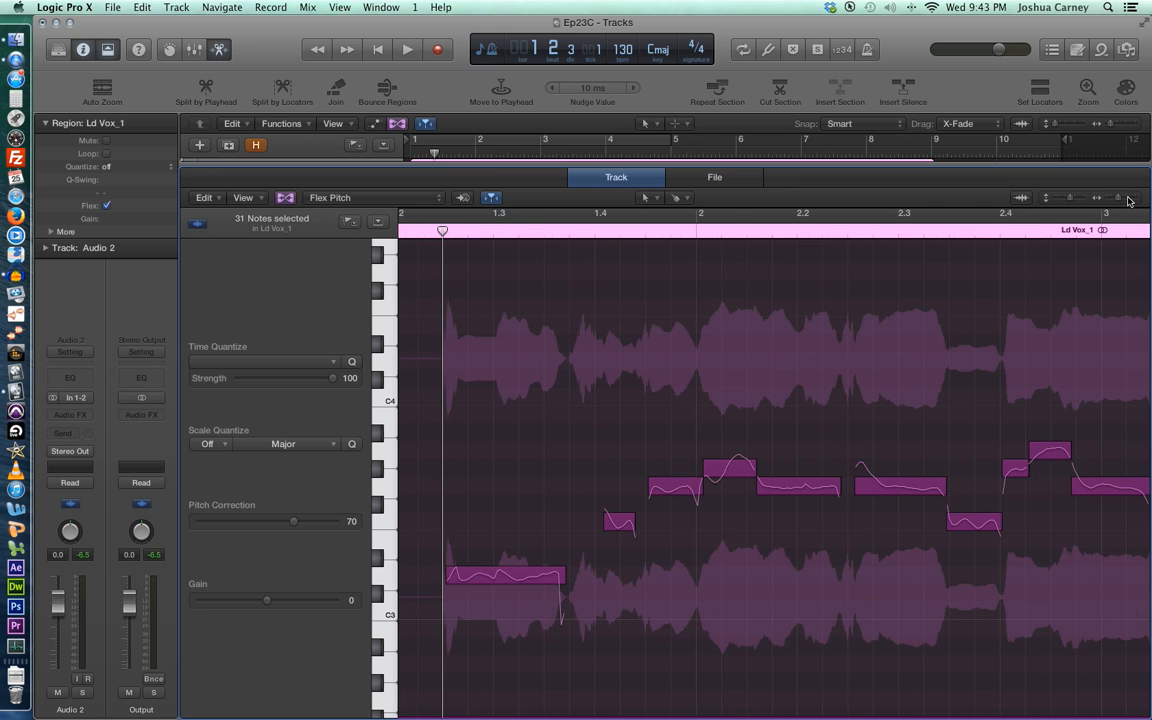
left_click(1127, 201)
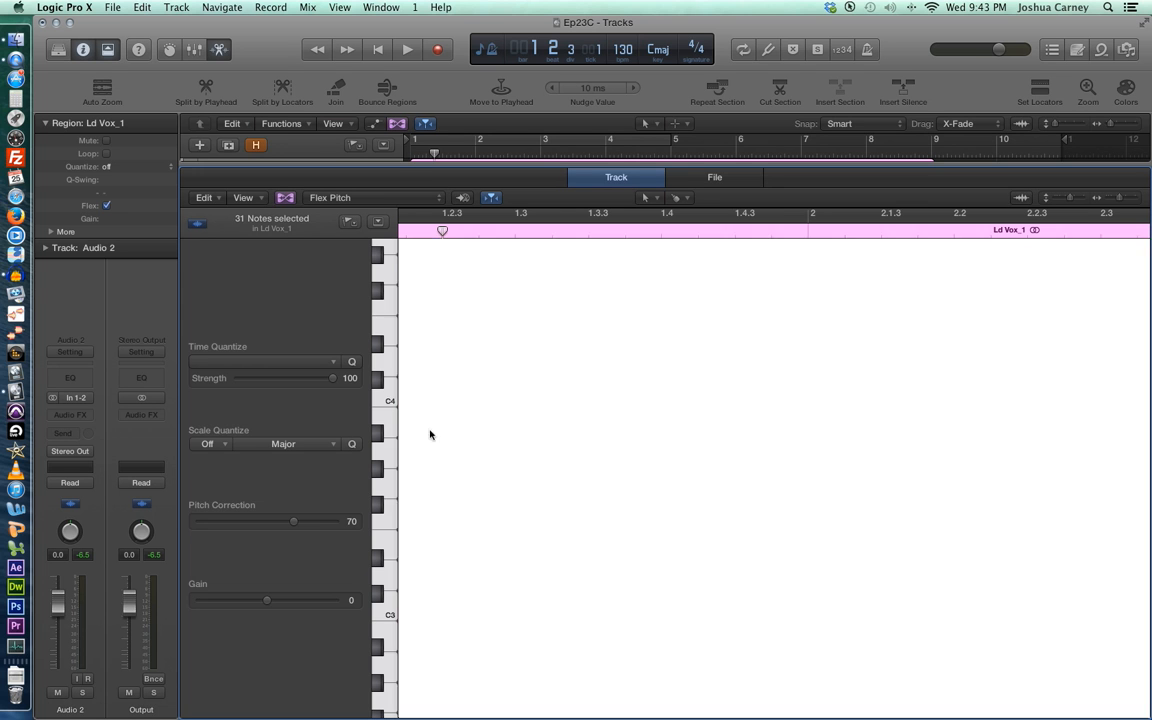
left_click_drag(429, 432, 776, 625)
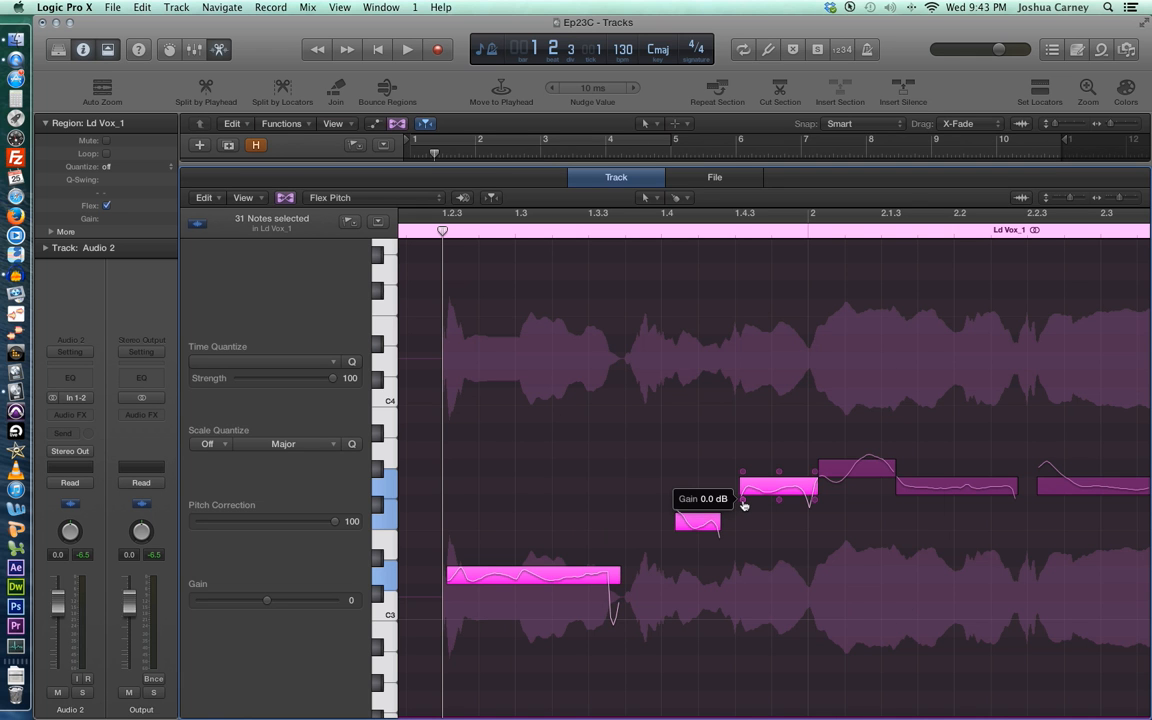
left_click_drag(743, 503, 743, 497)
left_click_drag(742, 498, 742, 494)
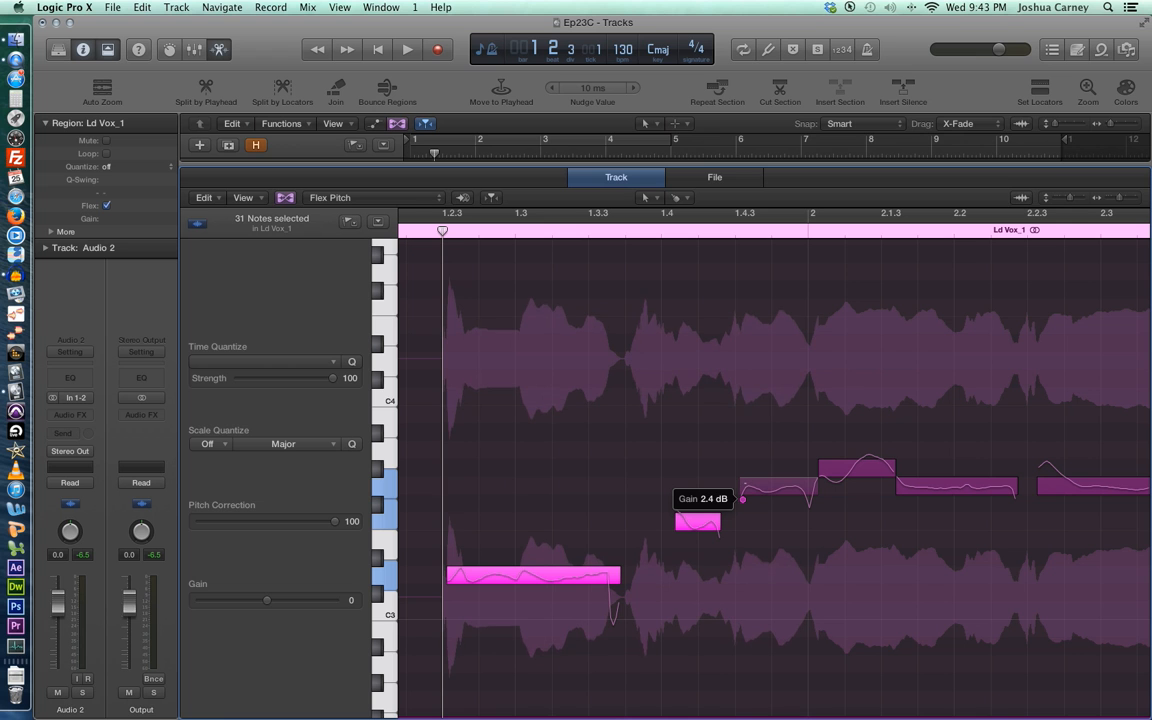
Deselect the notes and play back the opening phrase from just before the first note
left_click(580, 359)
left_click(416, 231)
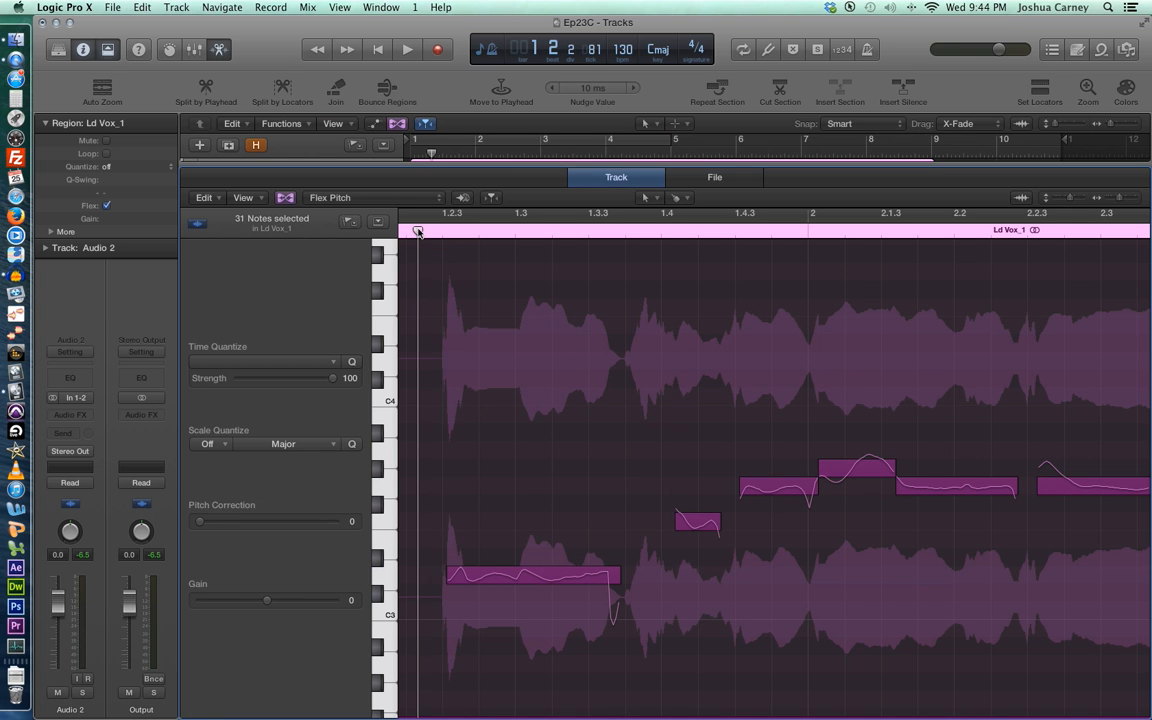
key("space")
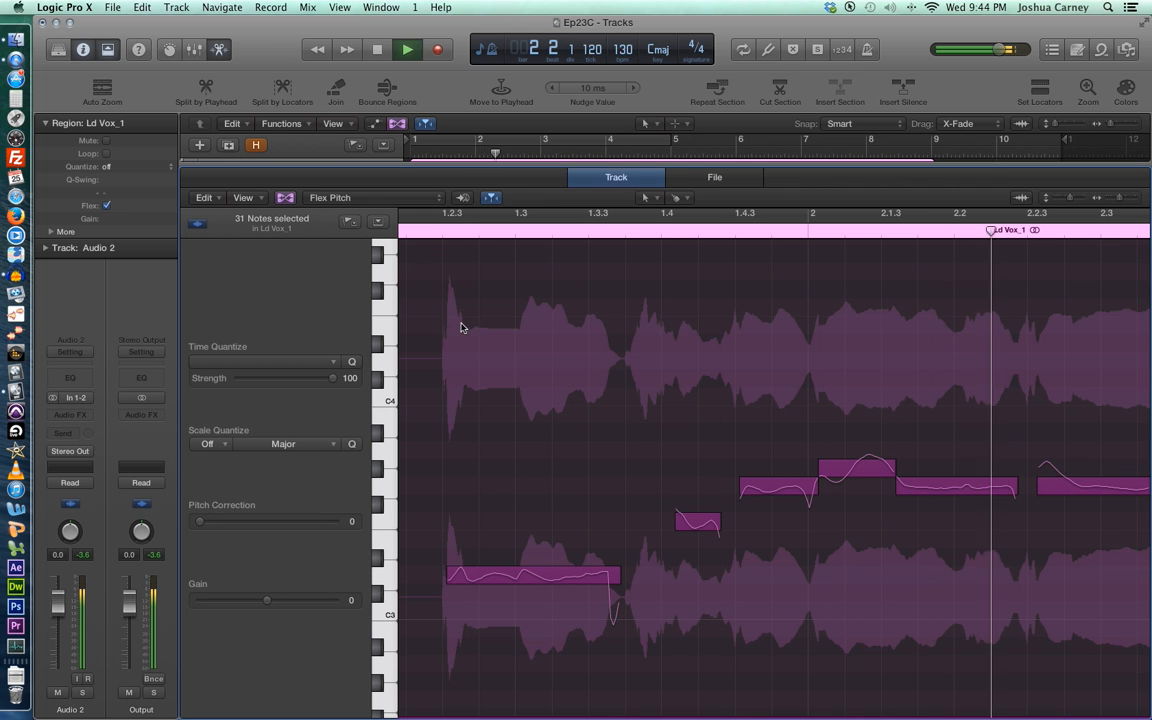
key("space")
Try a gain of 8 dB on the first three notes, listen to it, and bring their gain back to 2 dB
scroll(500, 330, "left", 2)
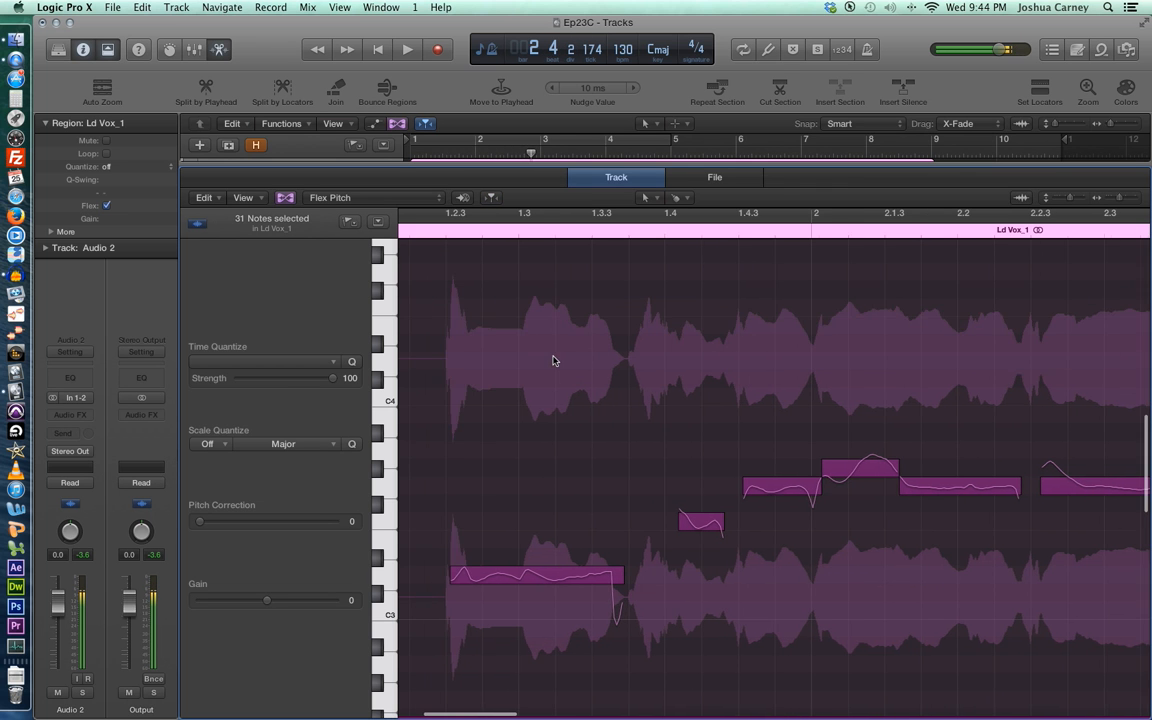
left_click_drag(440, 355, 760, 621)
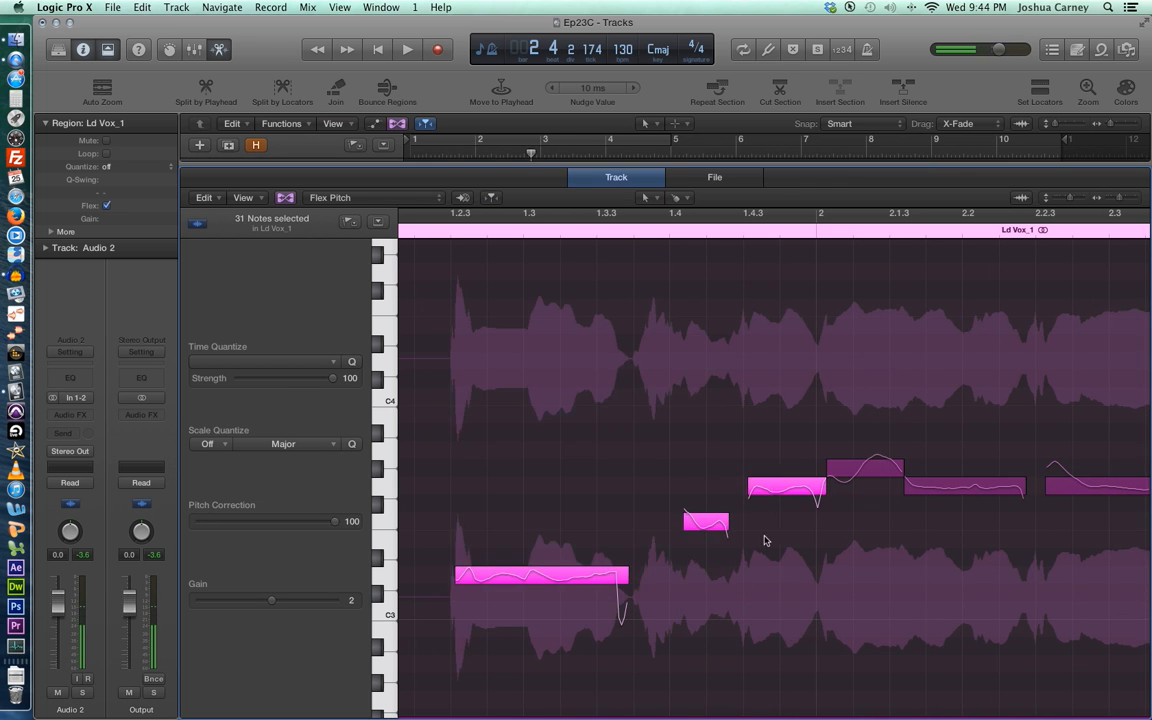
left_click_drag(751, 498, 753, 453)
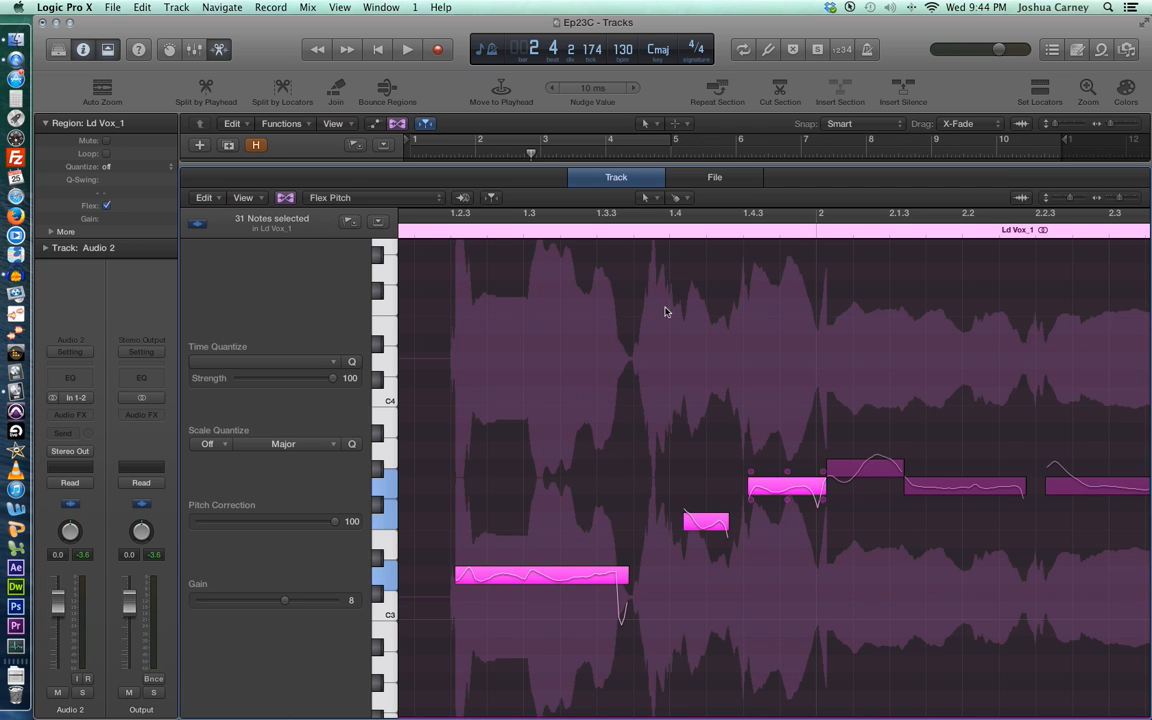
key("space")
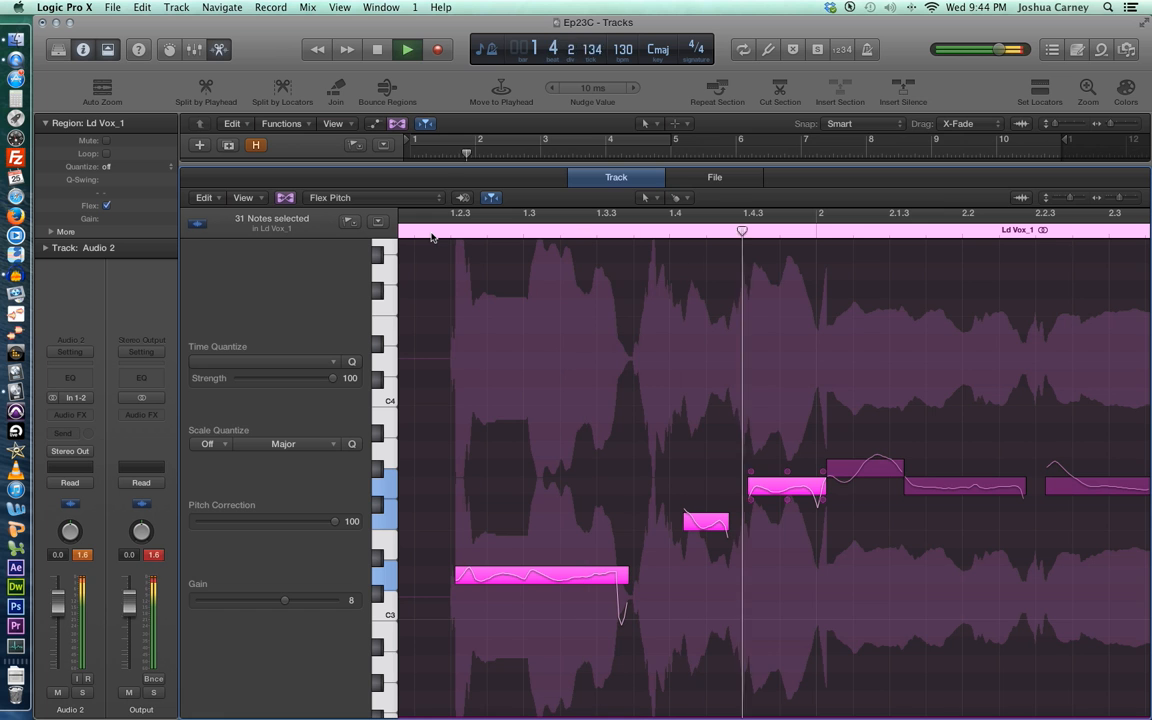
key("space")
left_click_drag(751, 497, 763, 543)
Raise the gain of the quiet low note just before 2.4 to 7 dB and play back the phrase to 4.3
scroll(689, 403, "right", 5)
scroll(689, 403, "right", 5)
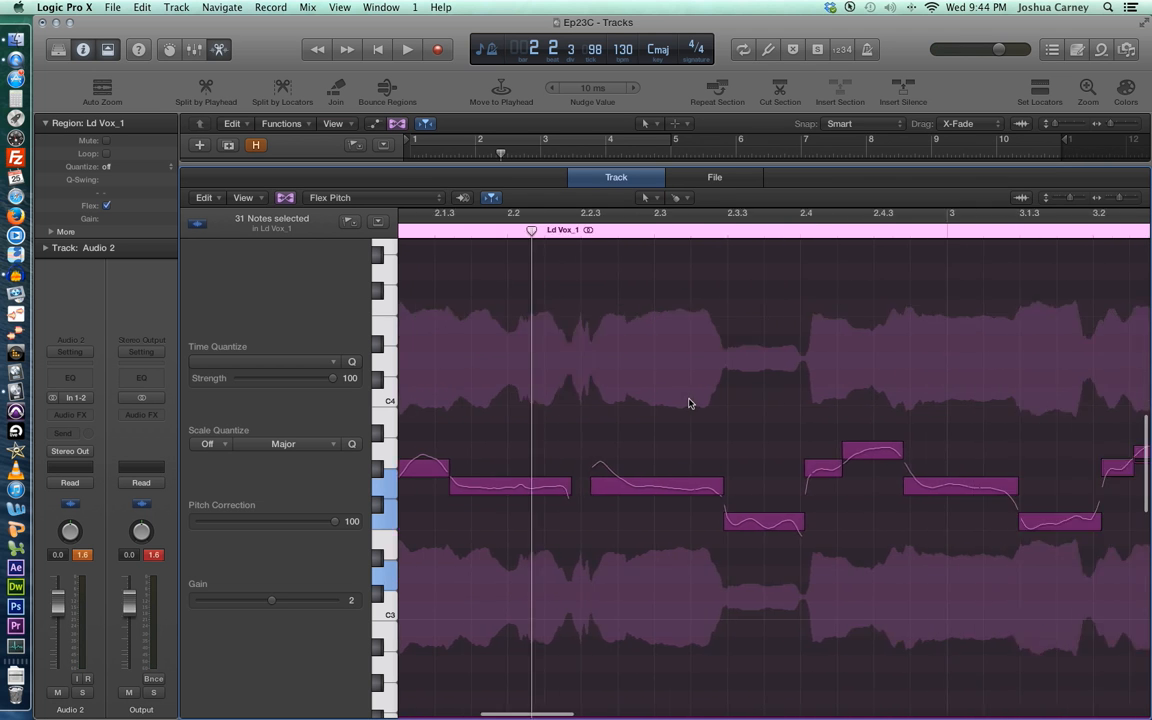
left_click_drag(661, 535, 665, 487)
key("space")
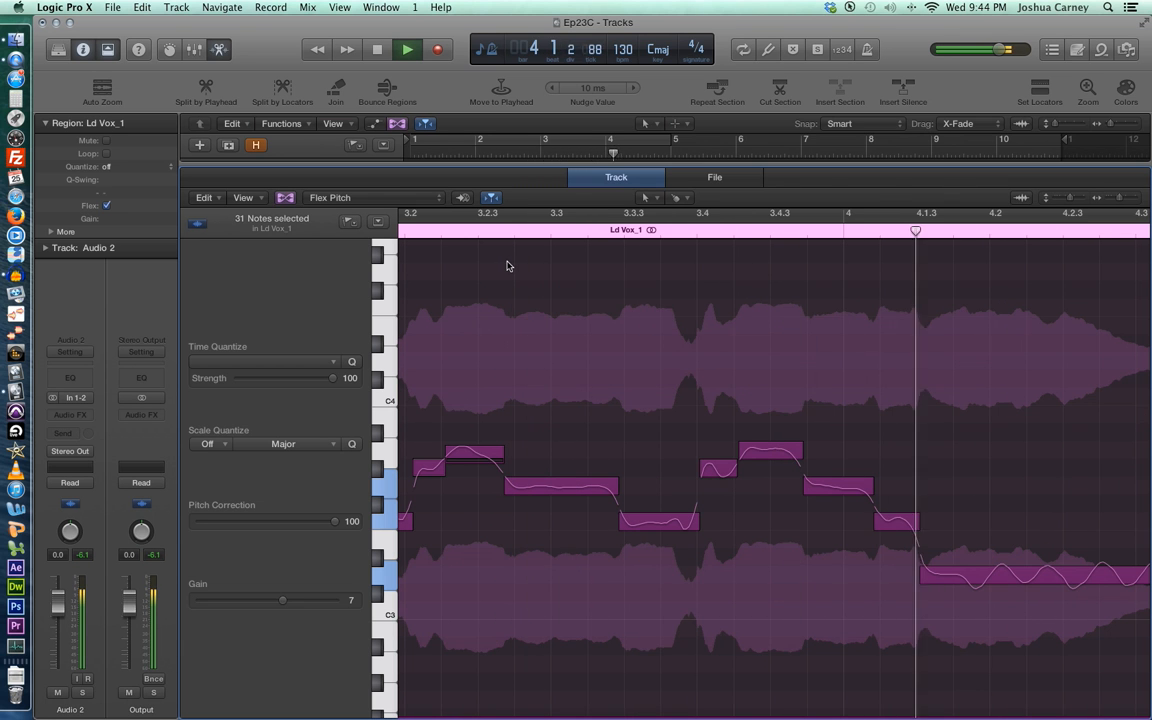
key("space")
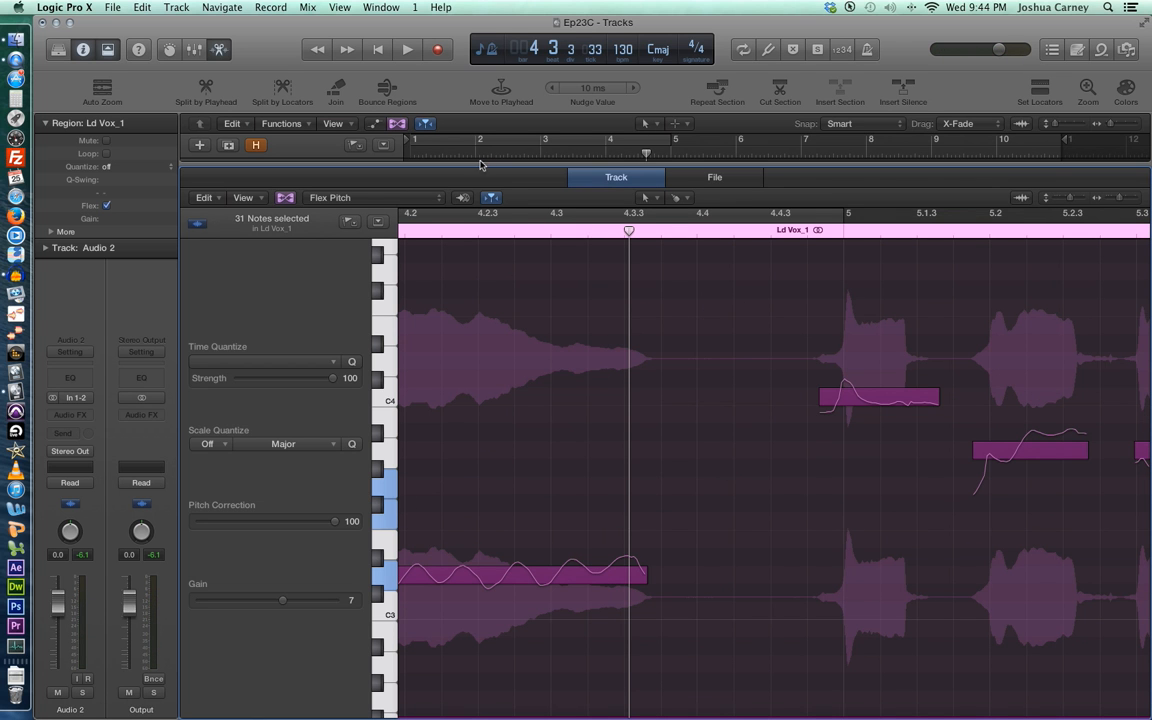
Enlarge the tracks area, close the Ep23C project without saving, and open the recent project Ep23
left_click_drag(483, 165, 514, 649)
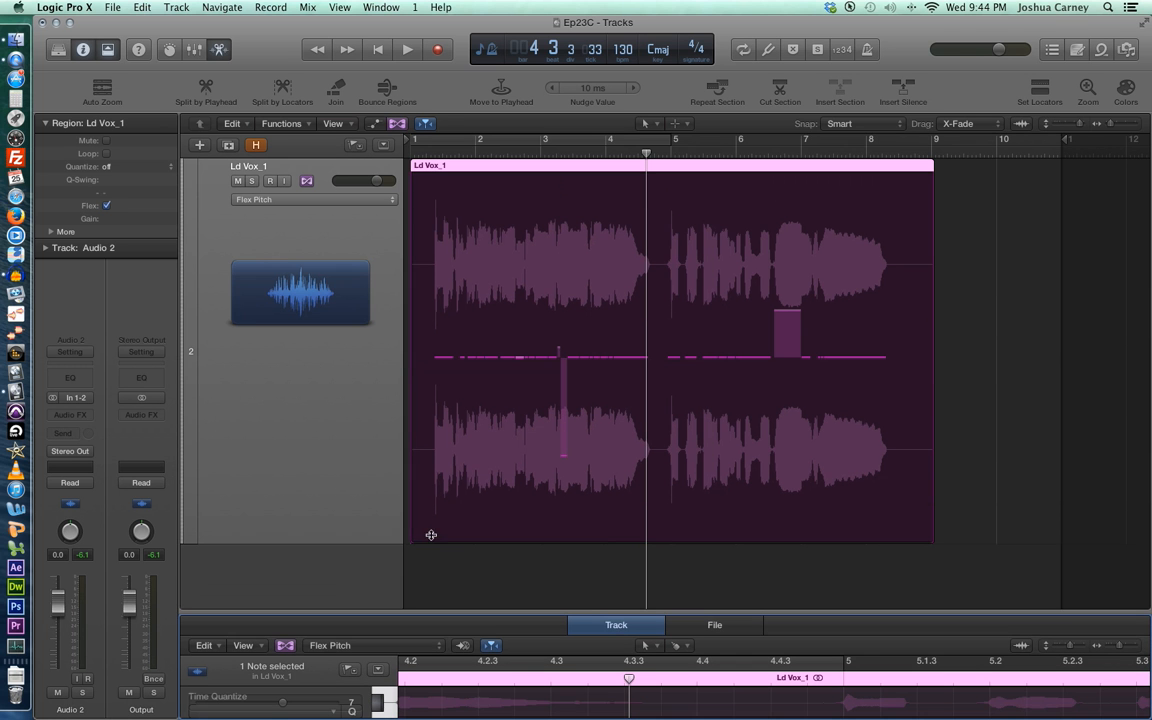
left_click(43, 22)
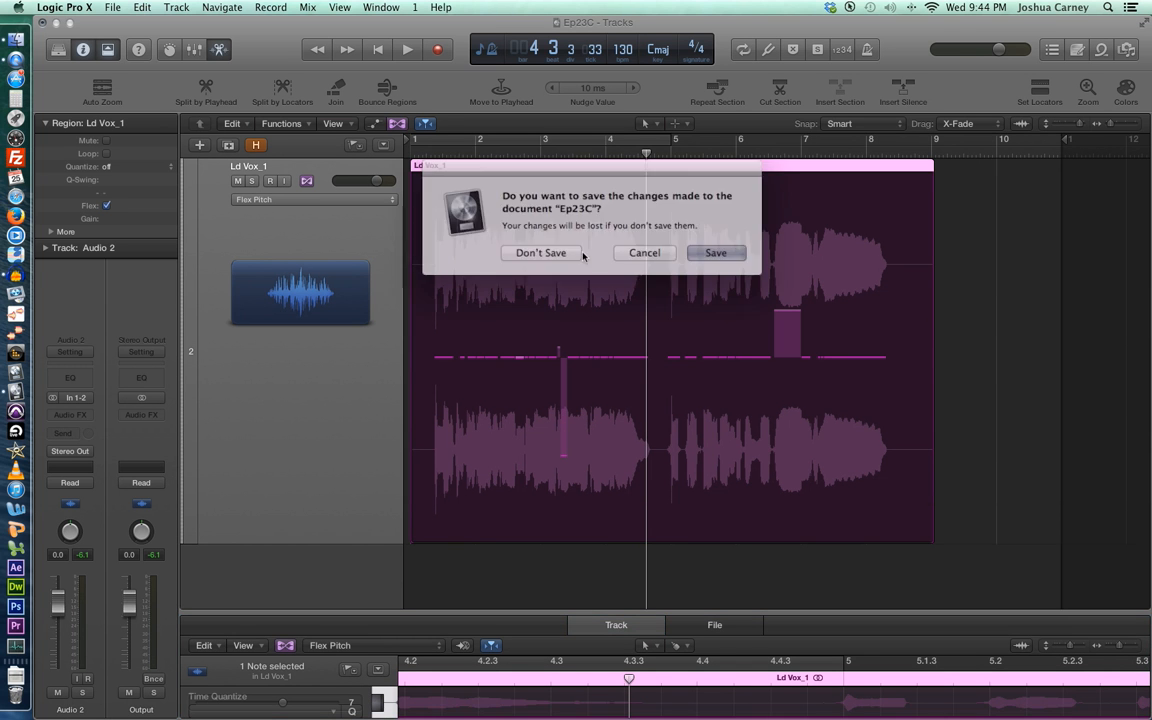
left_click(488, 229)
left_click(115, 8)
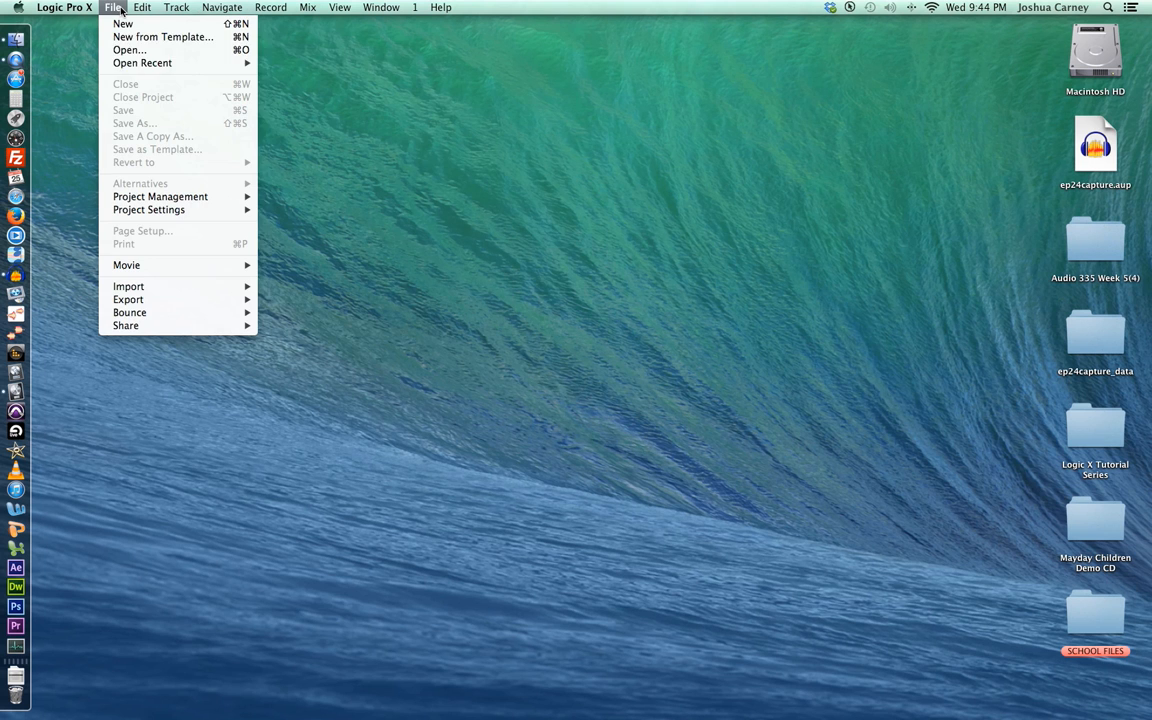
mouse_move(129, 66)
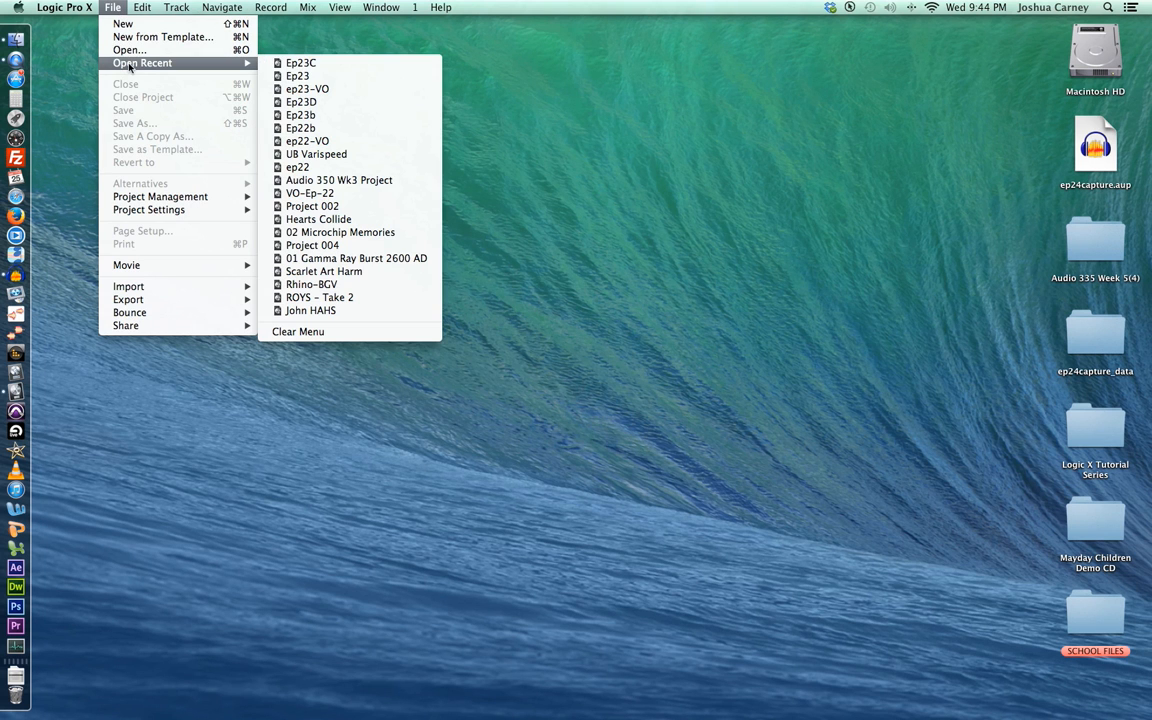
left_click(333, 78)
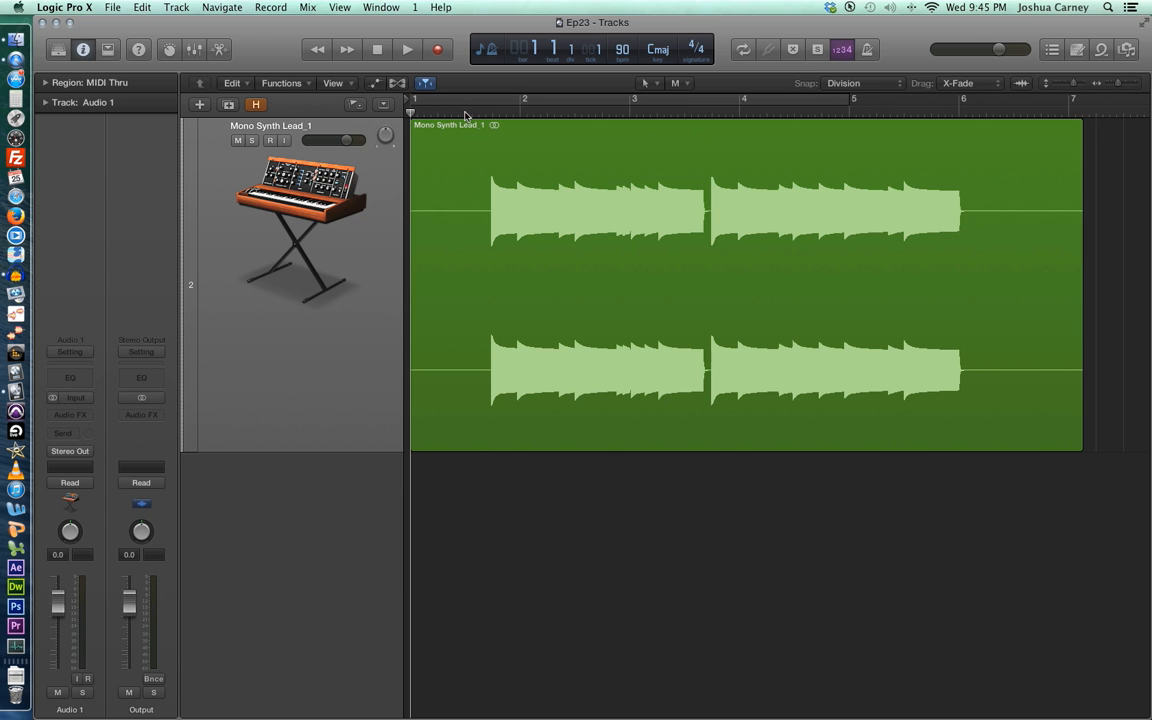
Play back the Mono Synth Lead_1 region from the beginning to bar 6
key("space")
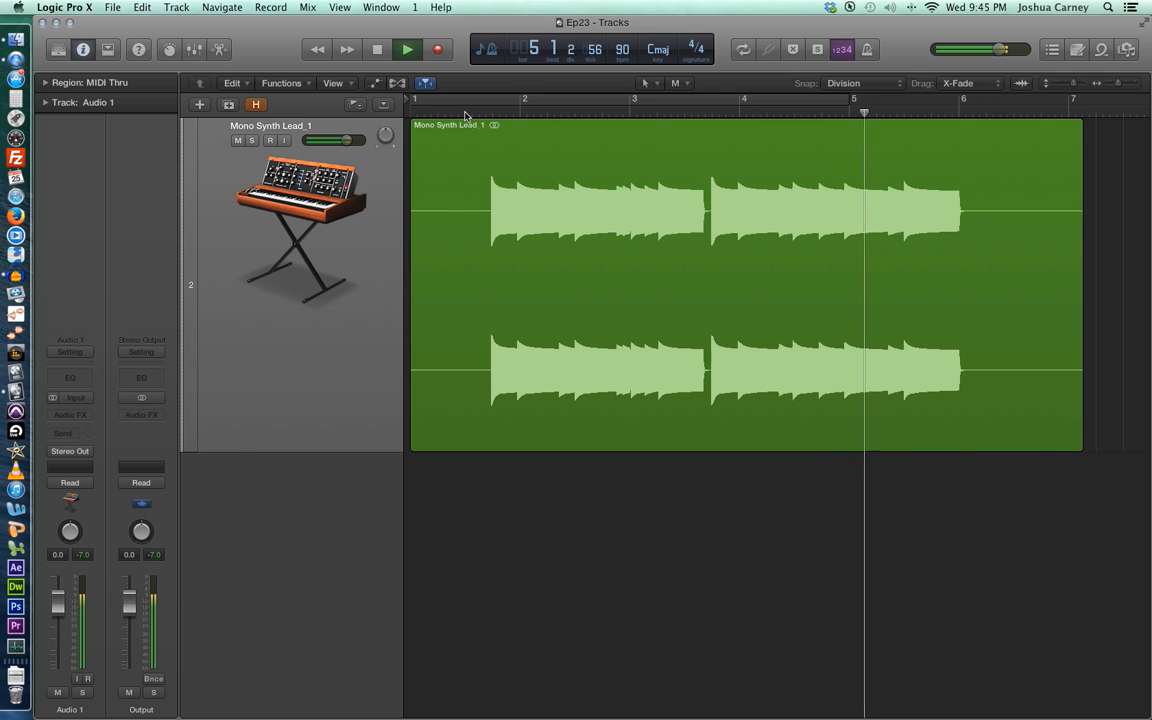
key("space")
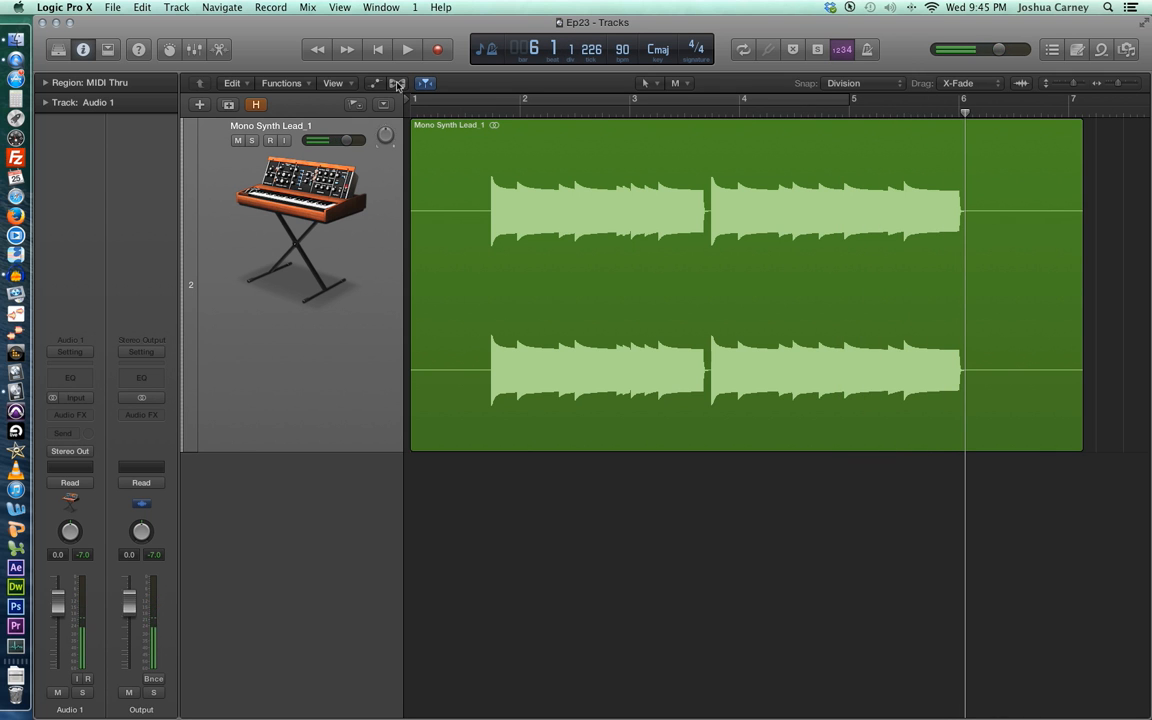
Enable Flex Pitch on the Mono Synth Lead_1 track and open its region in the audio track editor
left_click(397, 84)
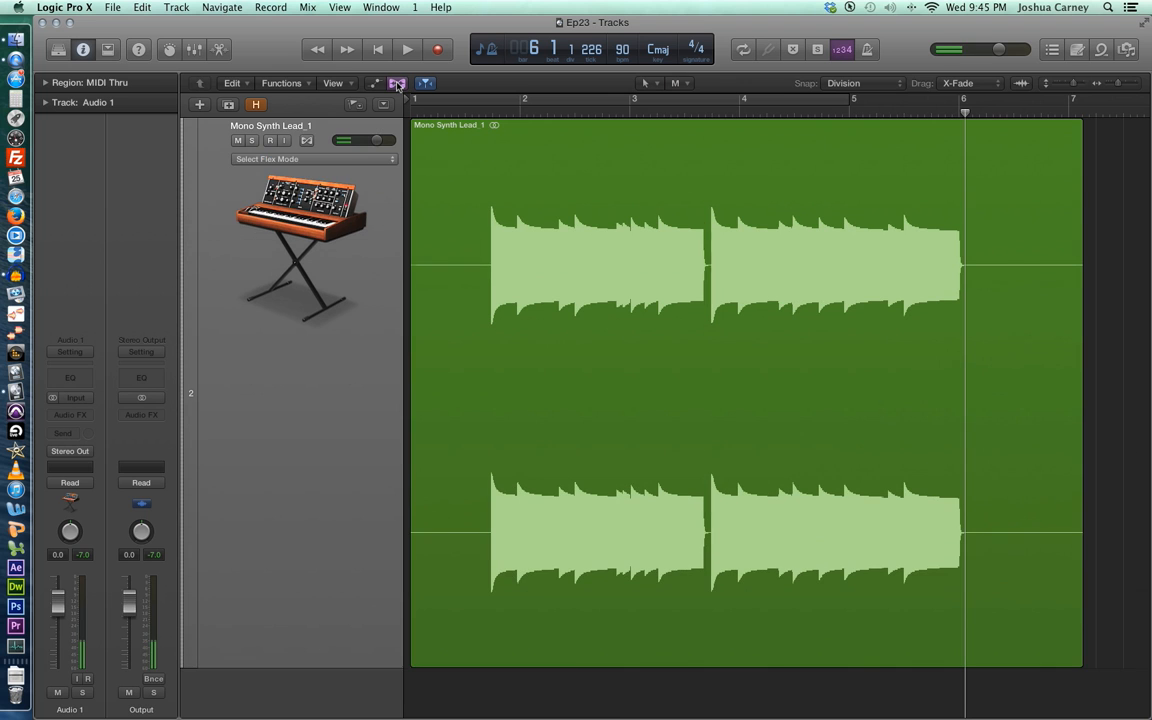
left_click(279, 160)
left_click(298, 163)
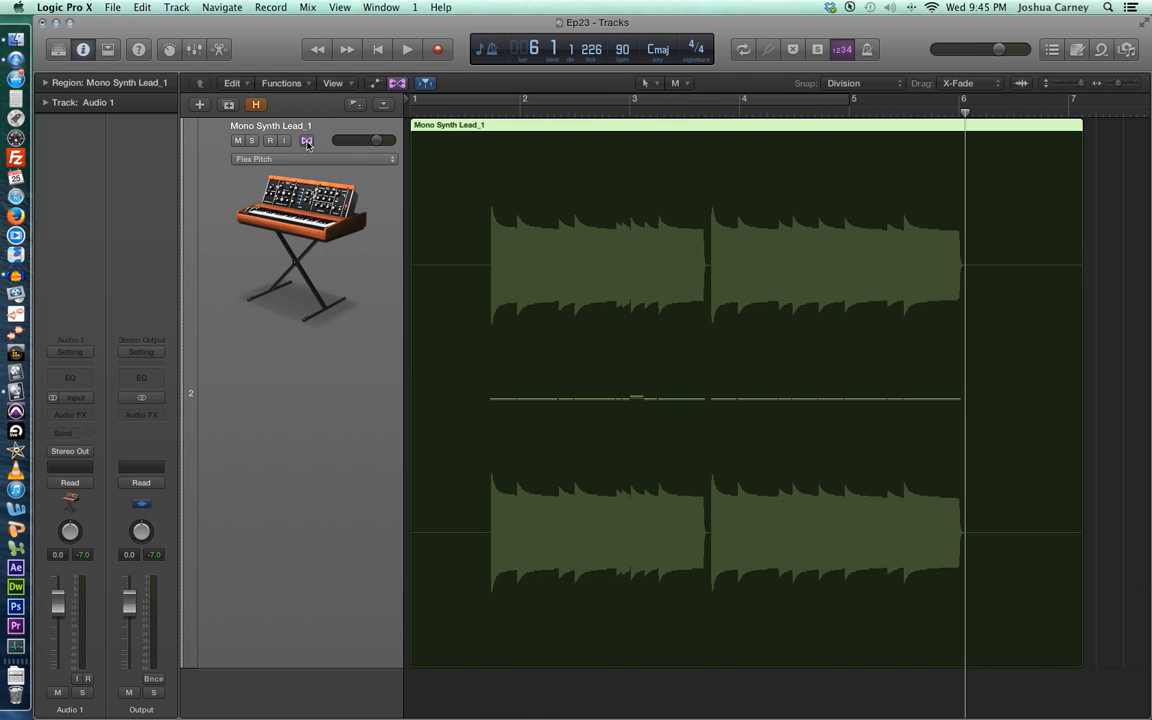
double_click(465, 126)
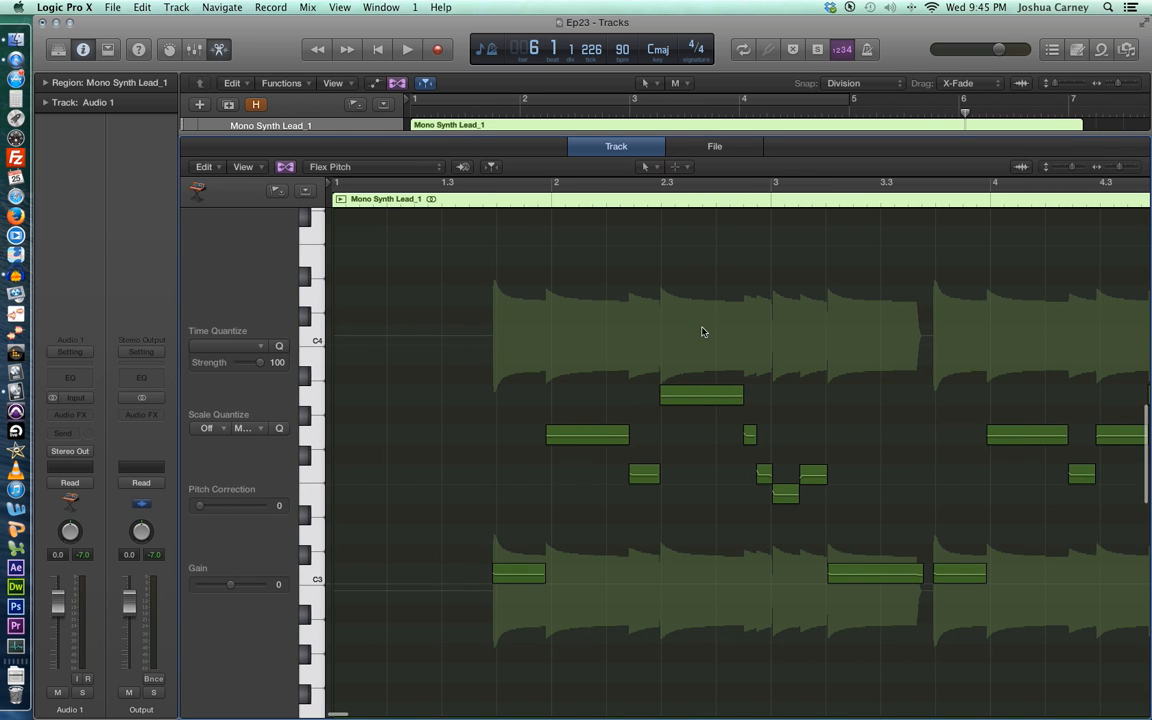
Select all Flex Pitch notes of the Mono Synth Lead_1 region and time-quantize them to 1/16 Note
scroll(635, 327, "right", 3)
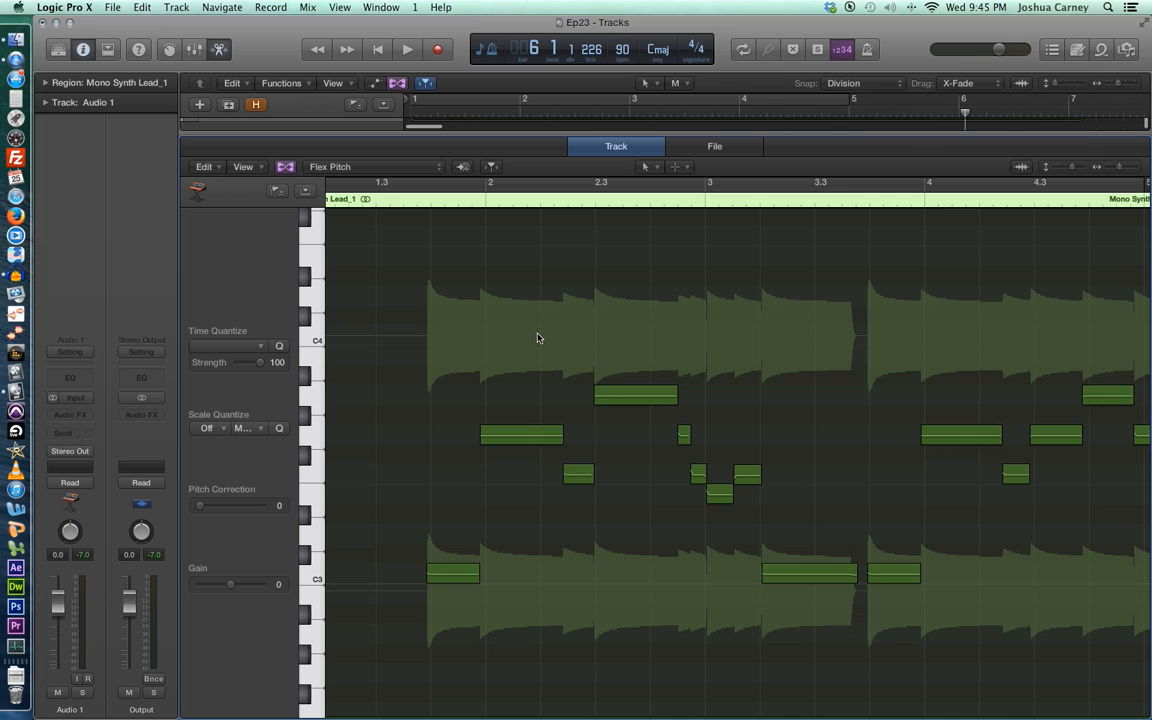
key("super+a")
left_click_drag(327, 192, 377, 192)
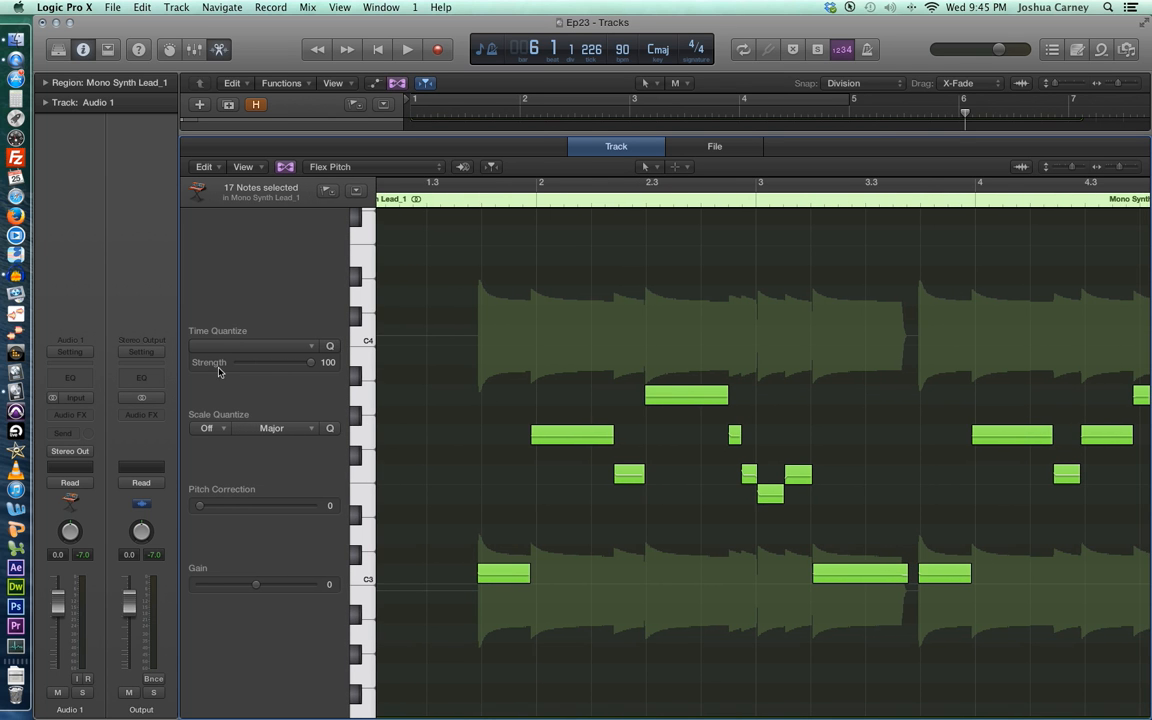
left_click(250, 346)
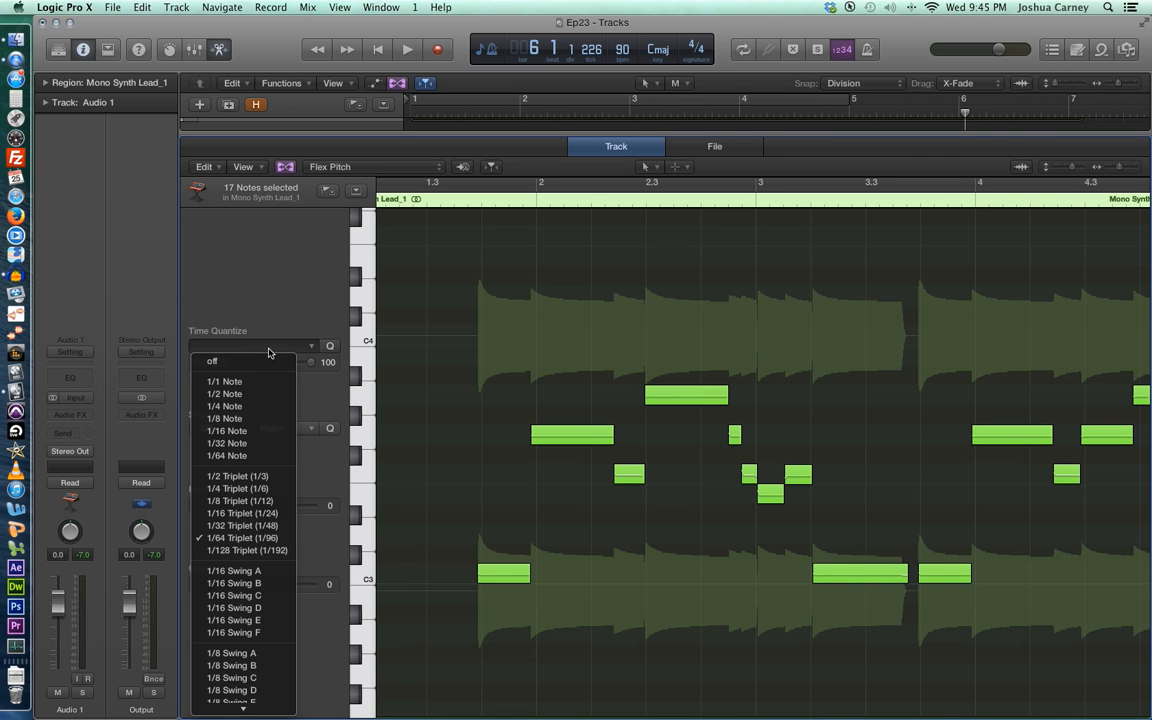
left_click(258, 431)
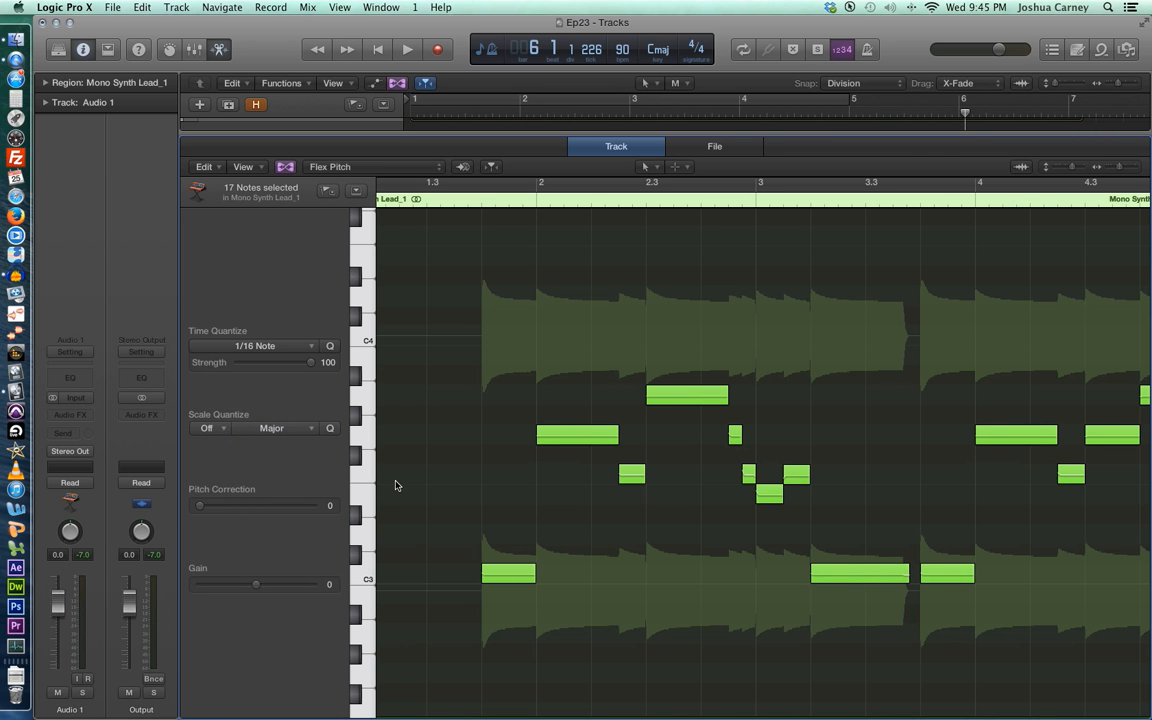
Move the start of the note just before bar 5 so that it begins exactly on bar 5
scroll(549, 338, "right", 5)
scroll(549, 338, "right", 3)
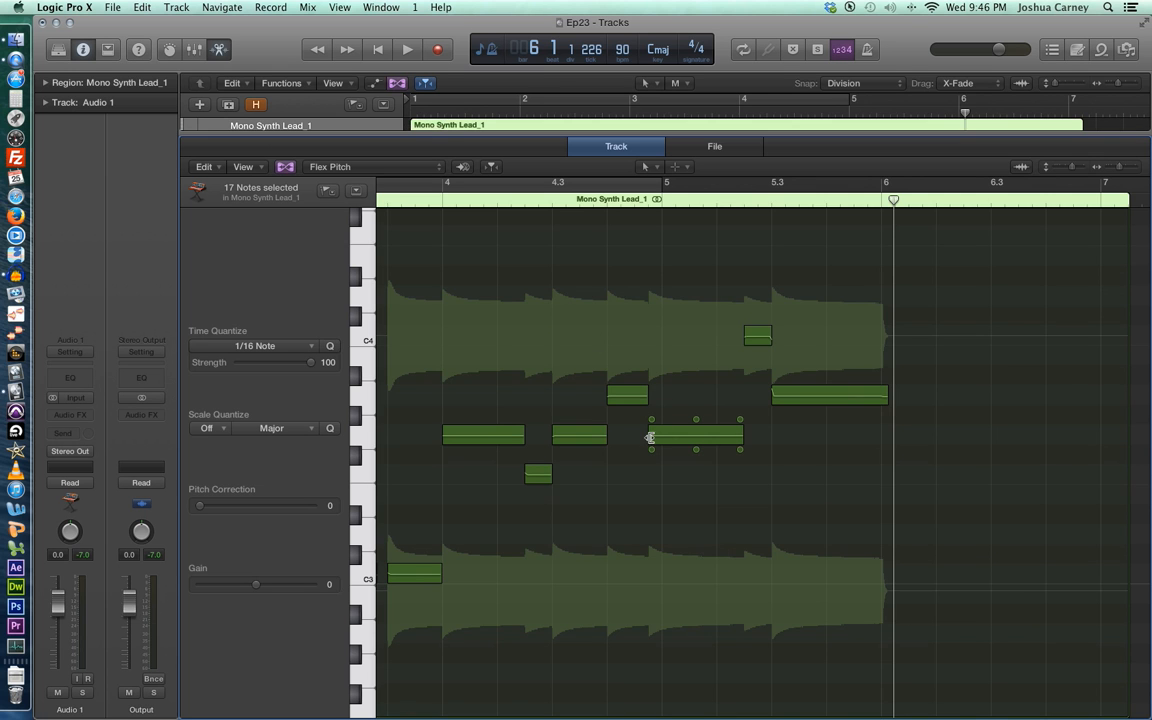
left_click_drag(650, 437, 663, 440)
Select all notes in the region and create a MIDI track from their Flex Pitch data
scroll(823, 530, "left", 10)
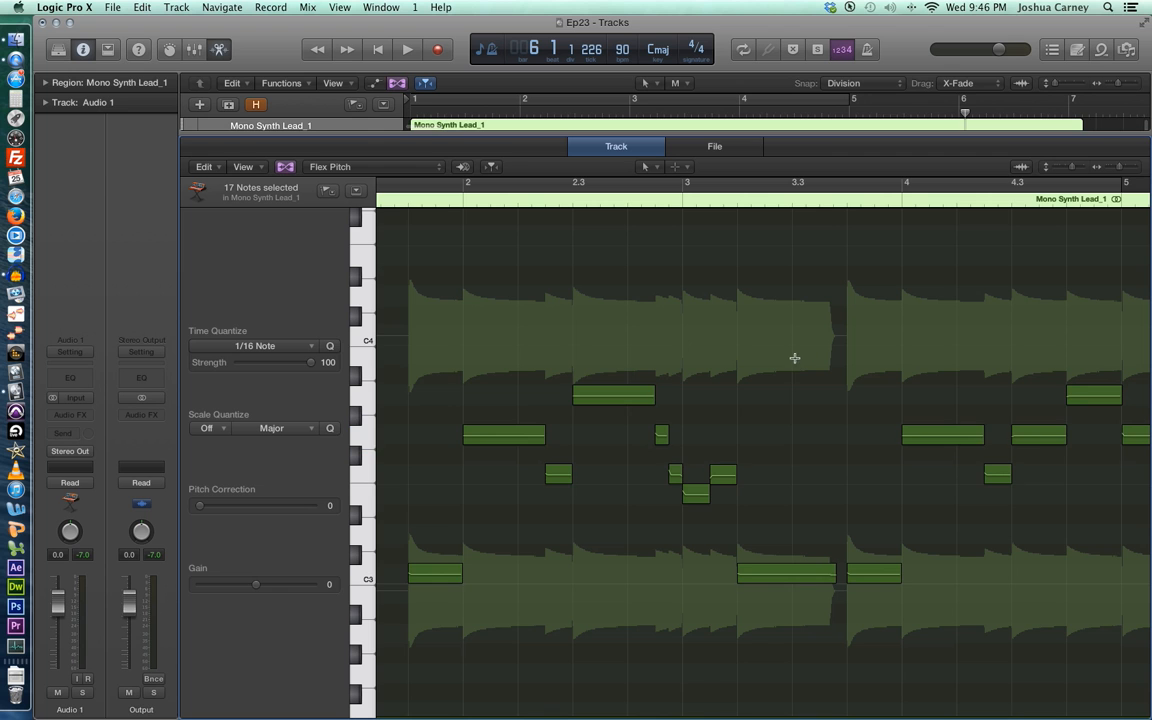
key("super+a")
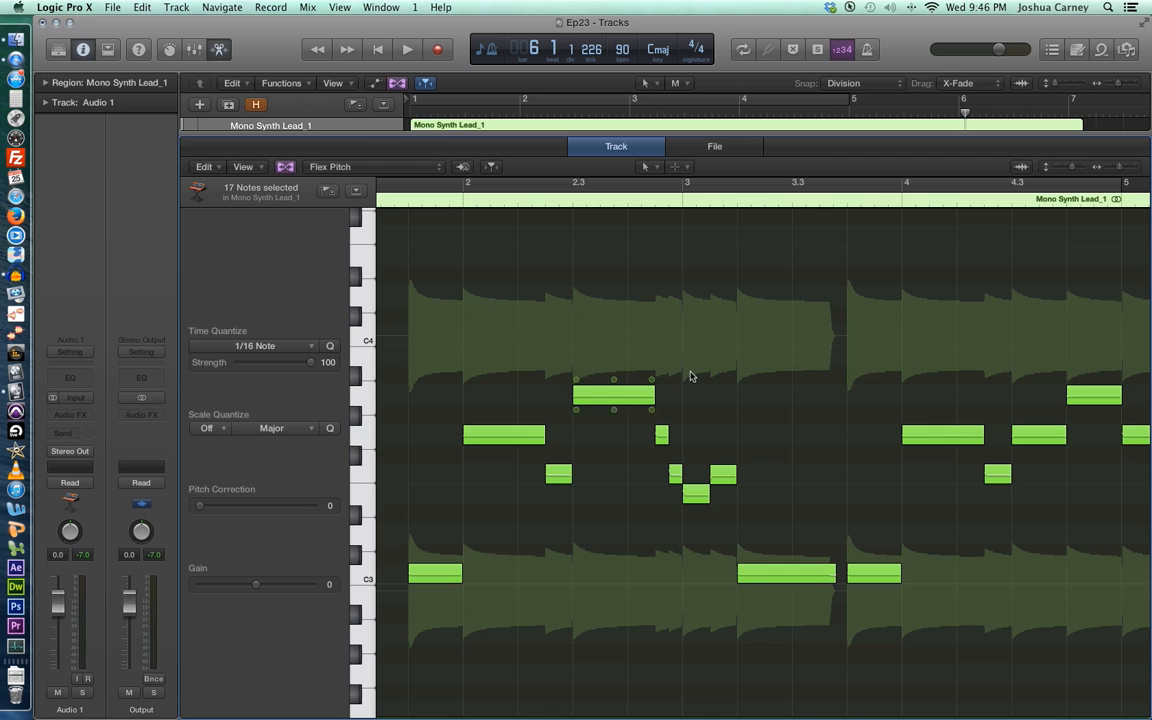
left_click(204, 167)
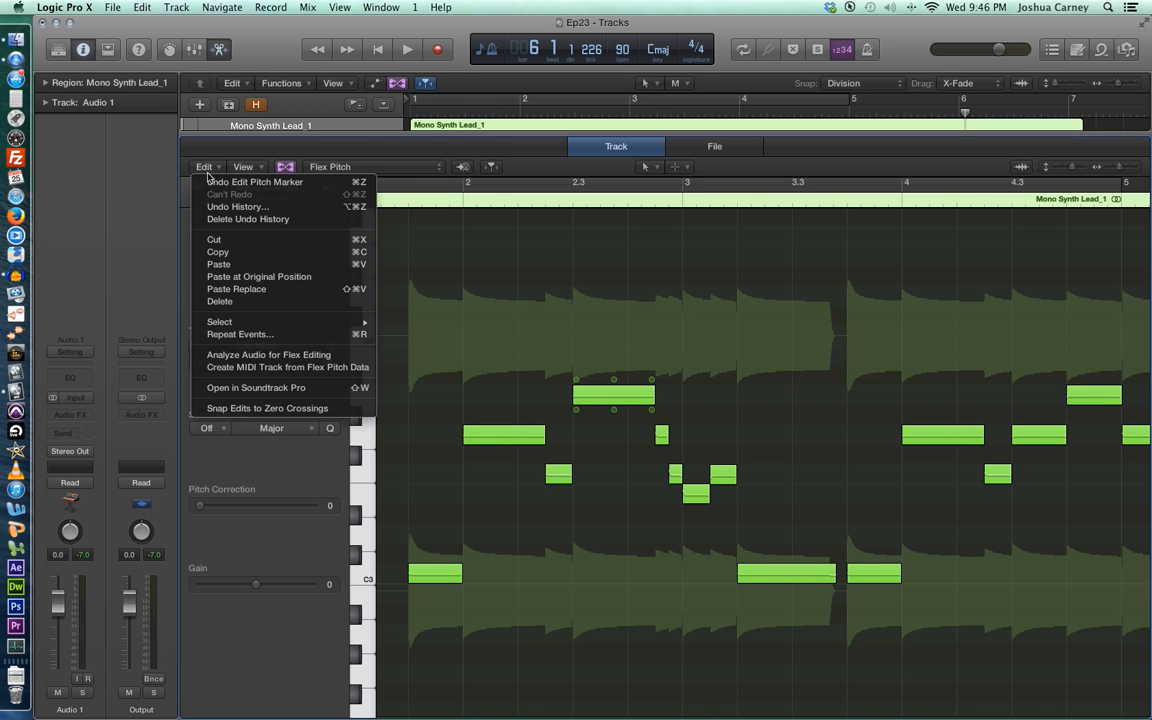
left_click(277, 368)
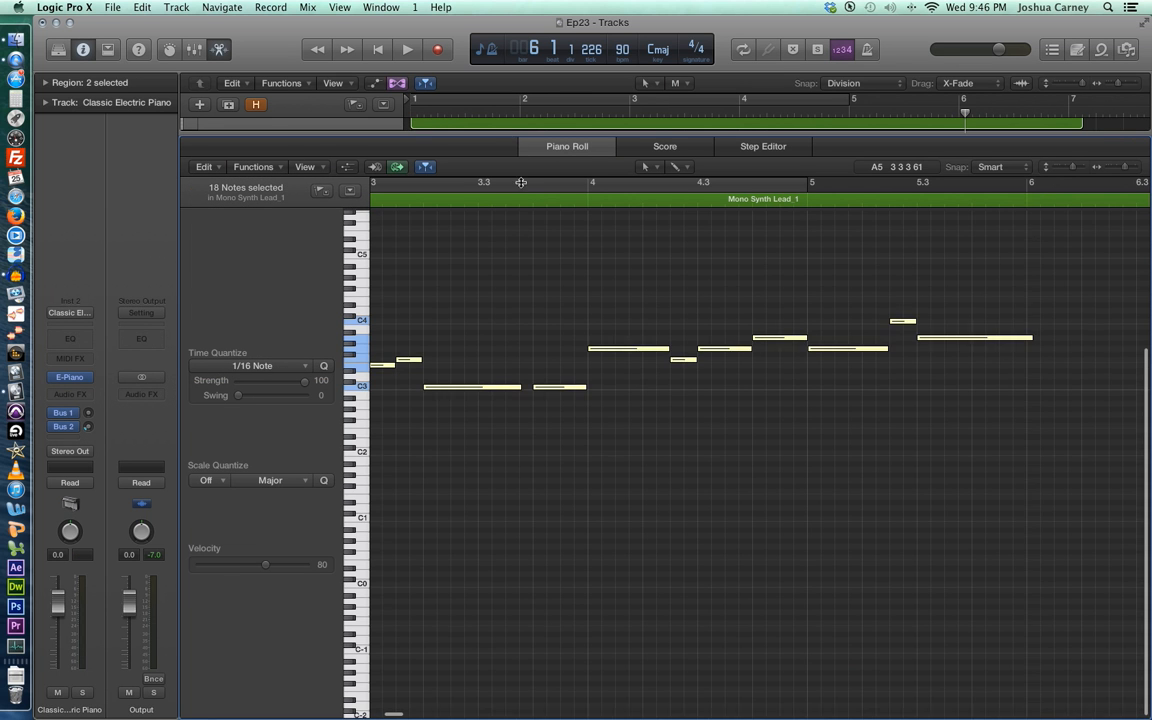
Close the editor, hide Flex in the tracks area, and resize the audio and new MIDI tracks to similar heights
key("e")
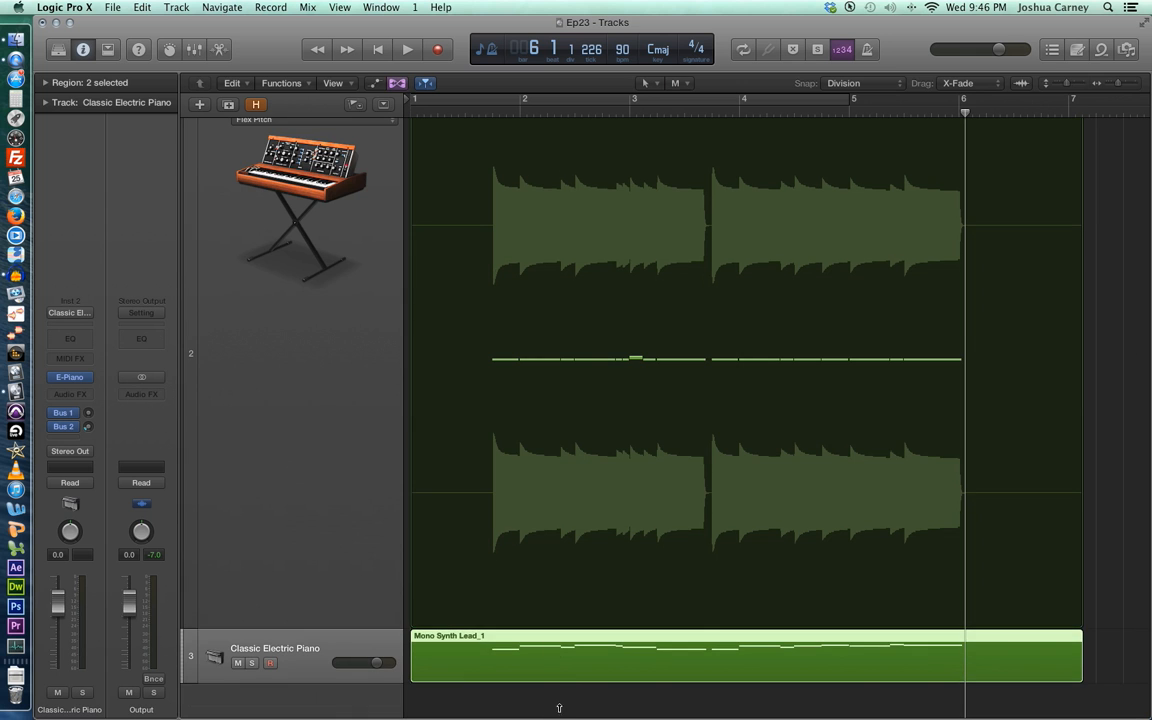
left_click(395, 83)
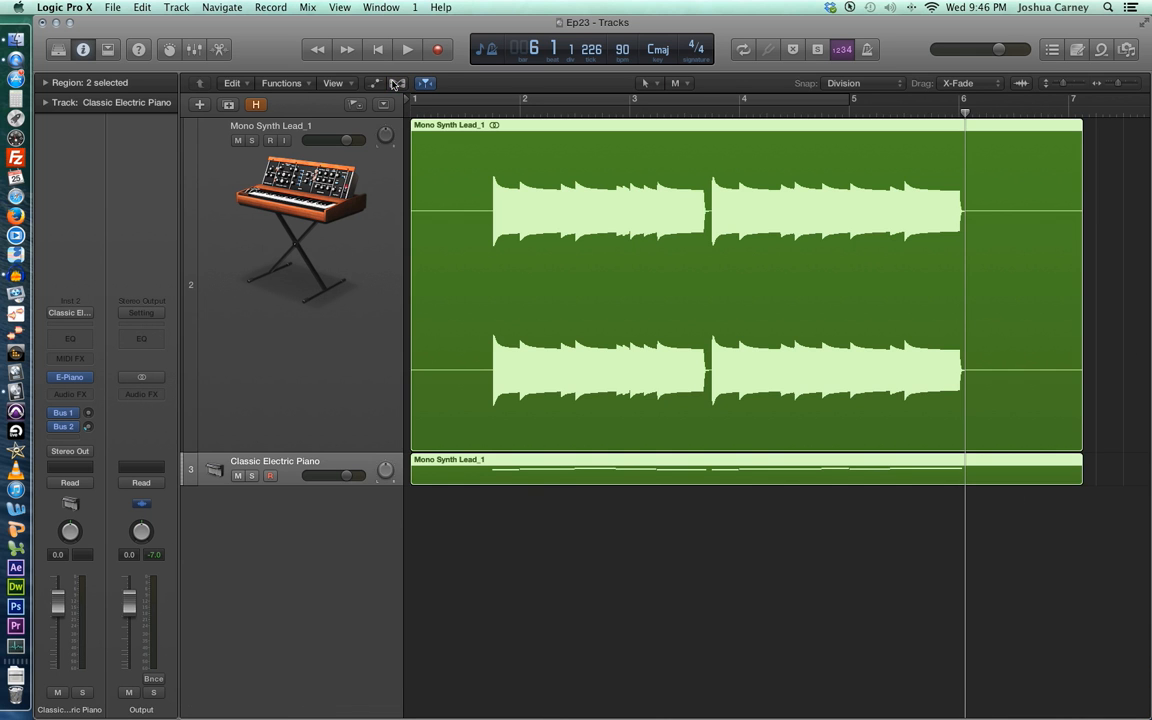
left_click_drag(185, 452, 231, 437)
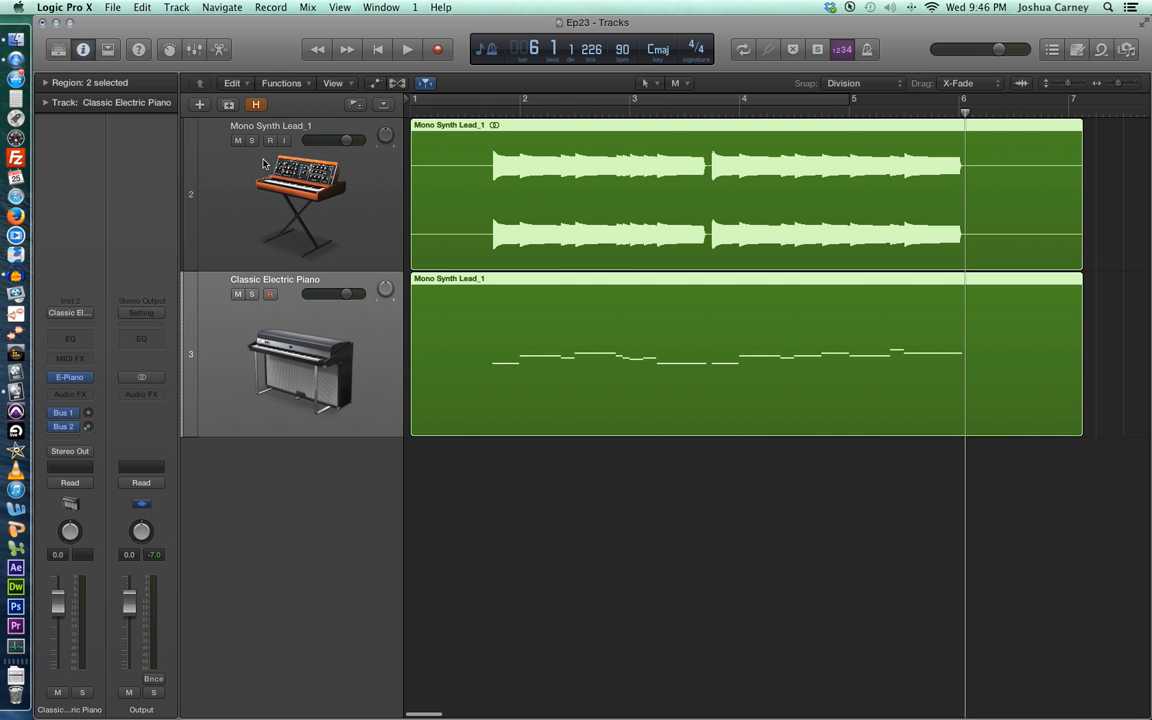
Mute the Mono Synth Lead_1 track, and solo and enlarge the Classic Electric Piano track
left_click(237, 141)
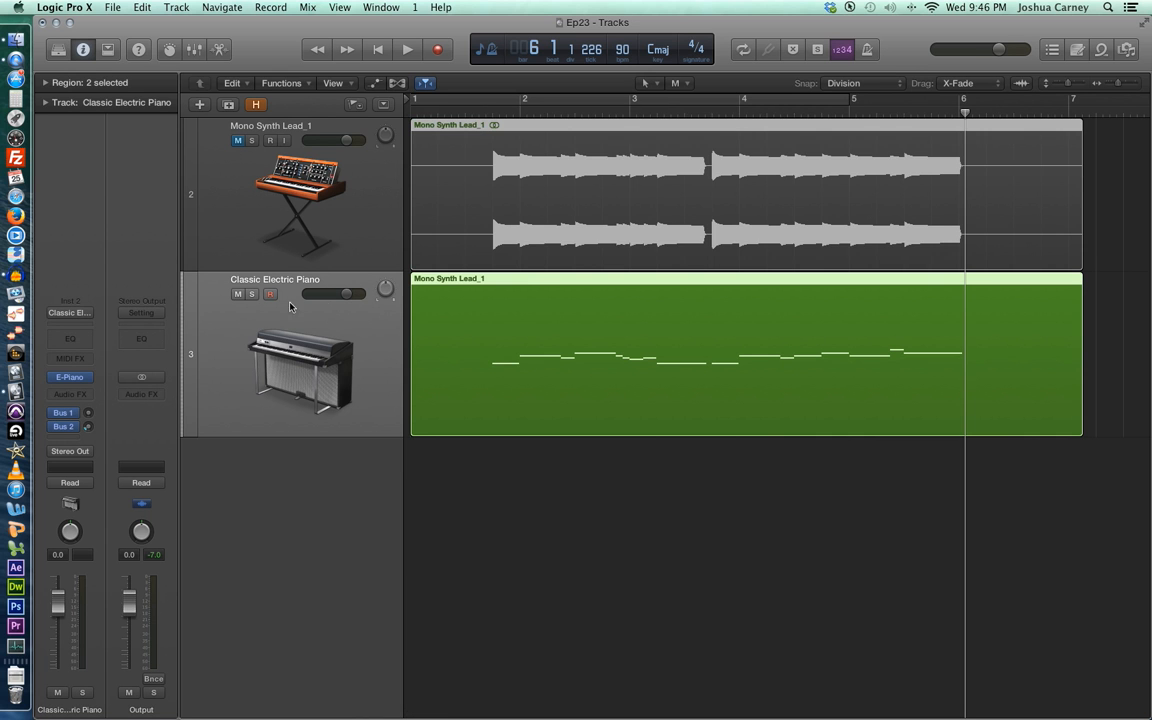
left_click(238, 294)
left_click(238, 294)
left_click(251, 294)
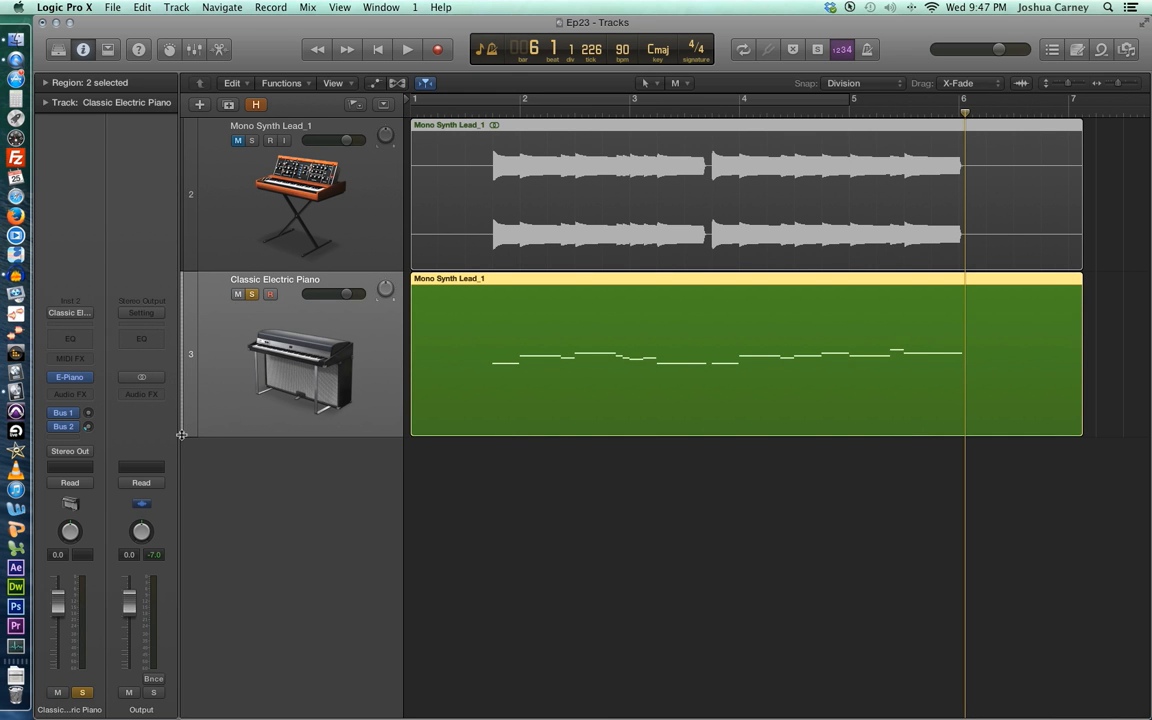
left_click_drag(183, 435, 200, 517)
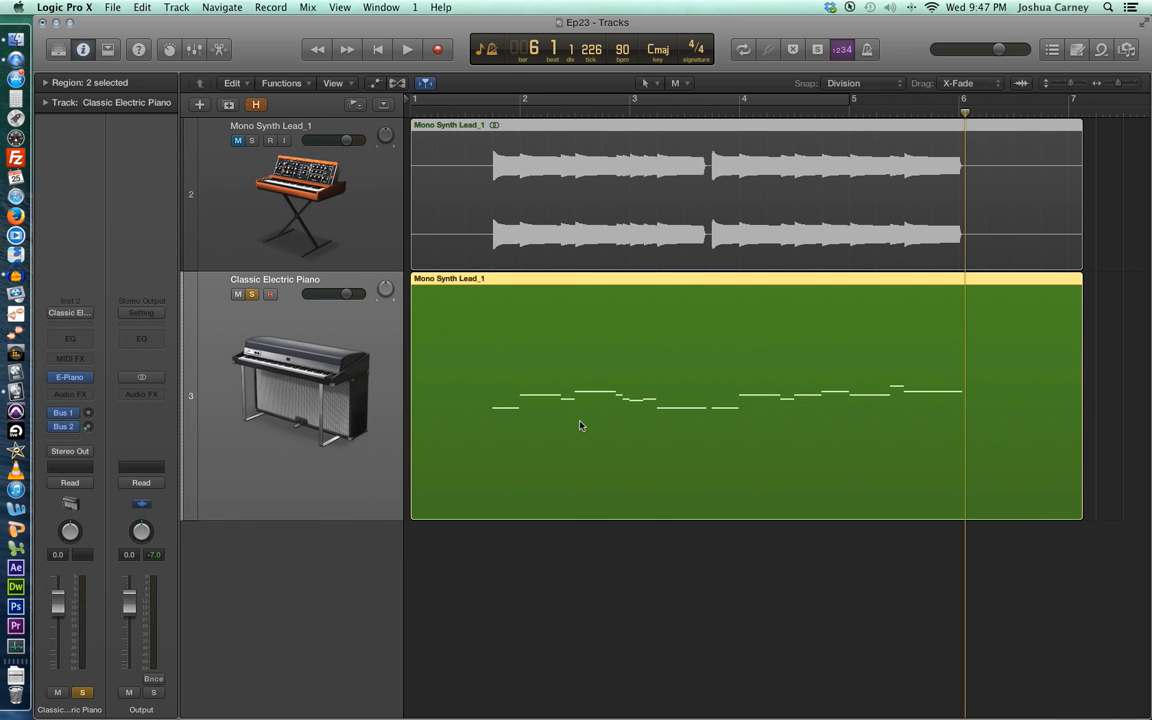
Play back the Classic Electric Piano region in the Piano Roll from 1.3 to just past bar 6, and close the editor
double_click(579, 425)
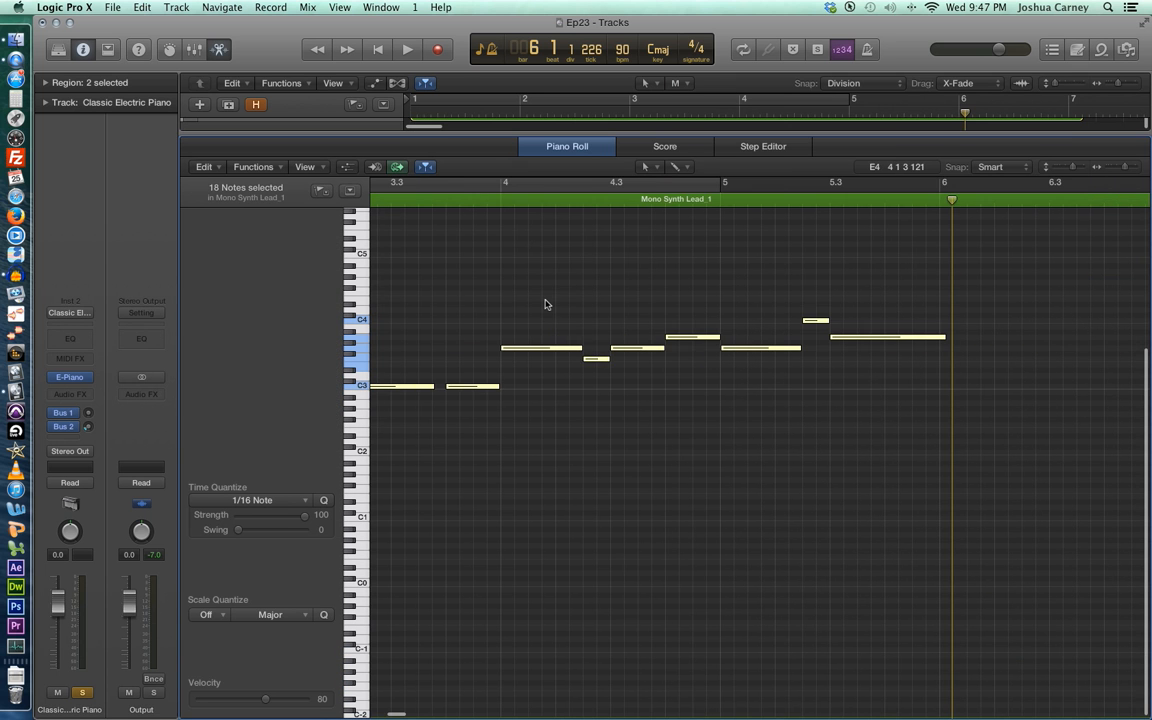
scroll(546, 304, "left", 10)
left_click(500, 201)
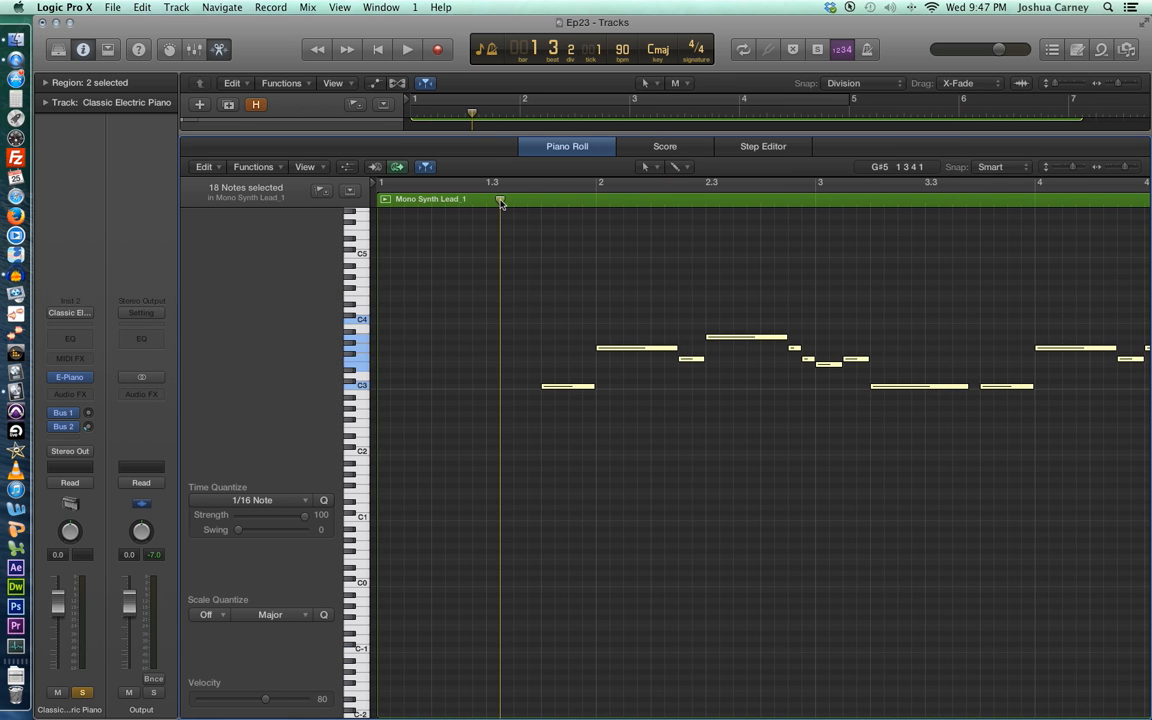
key("space")
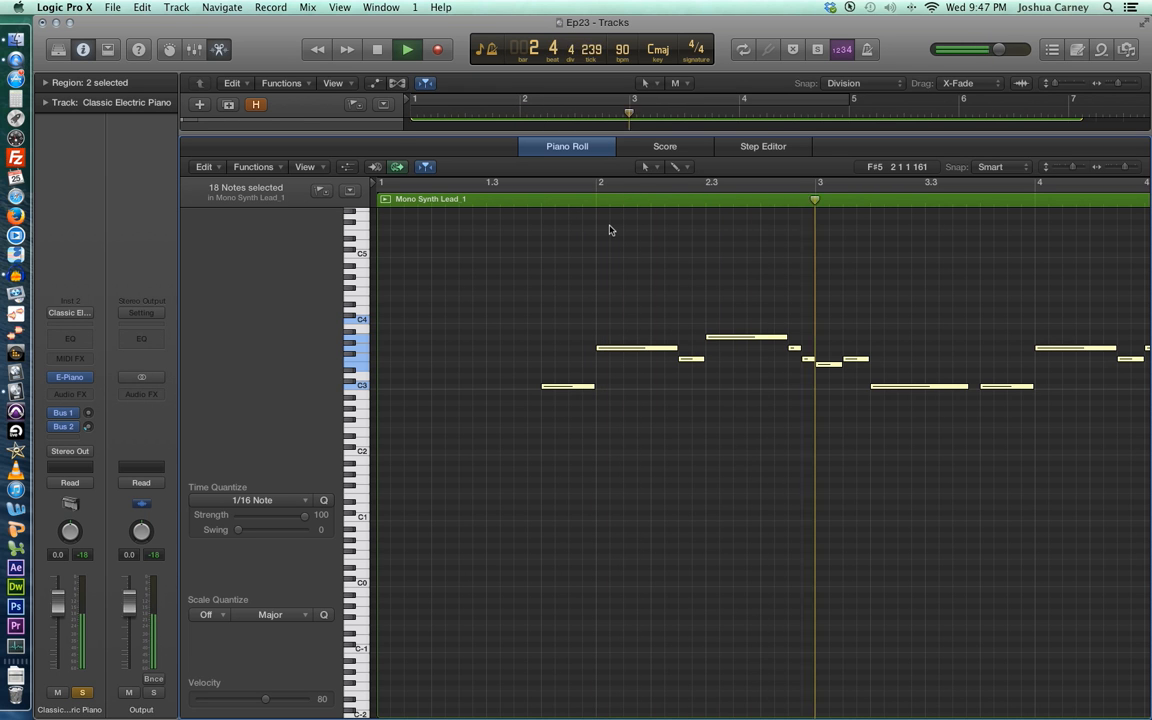
scroll(687, 335, "right", 5)
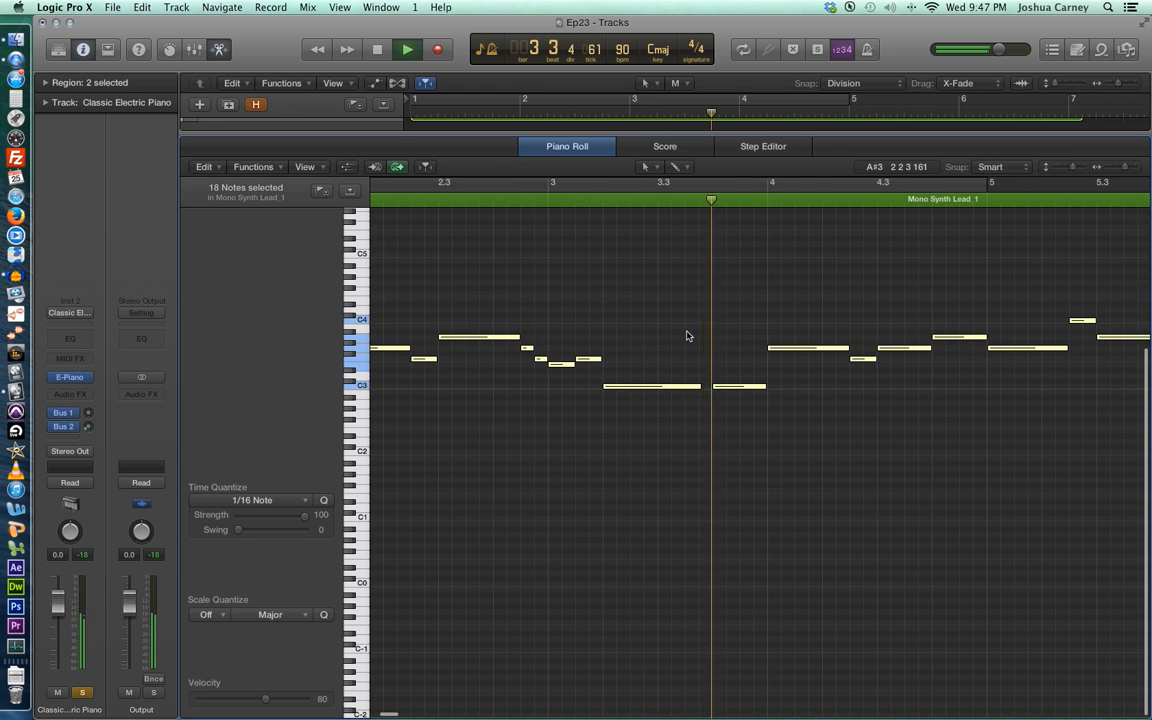
scroll(687, 335, "right", 5)
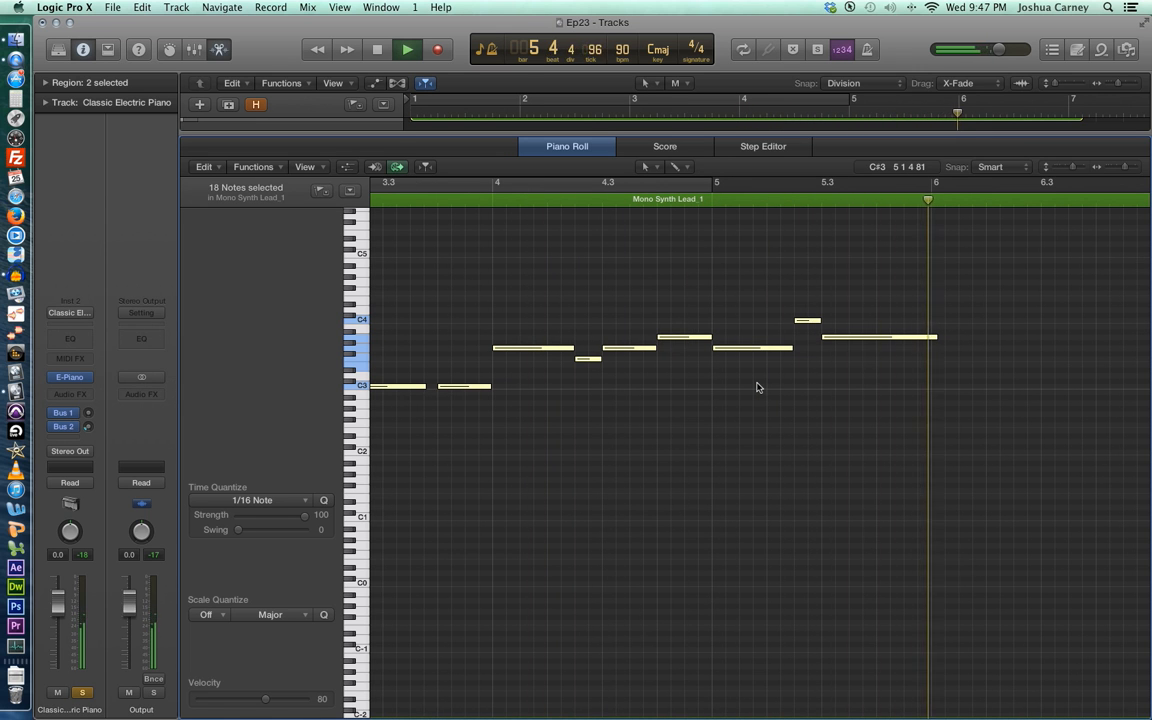
key("space")
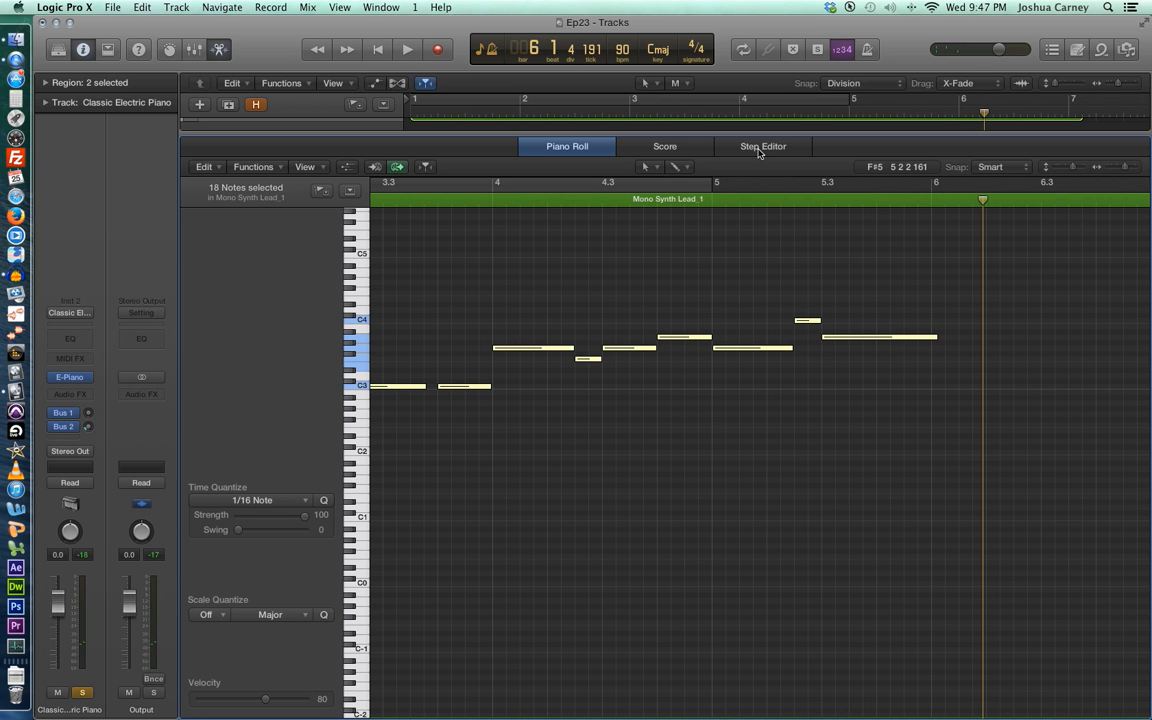
key("e")
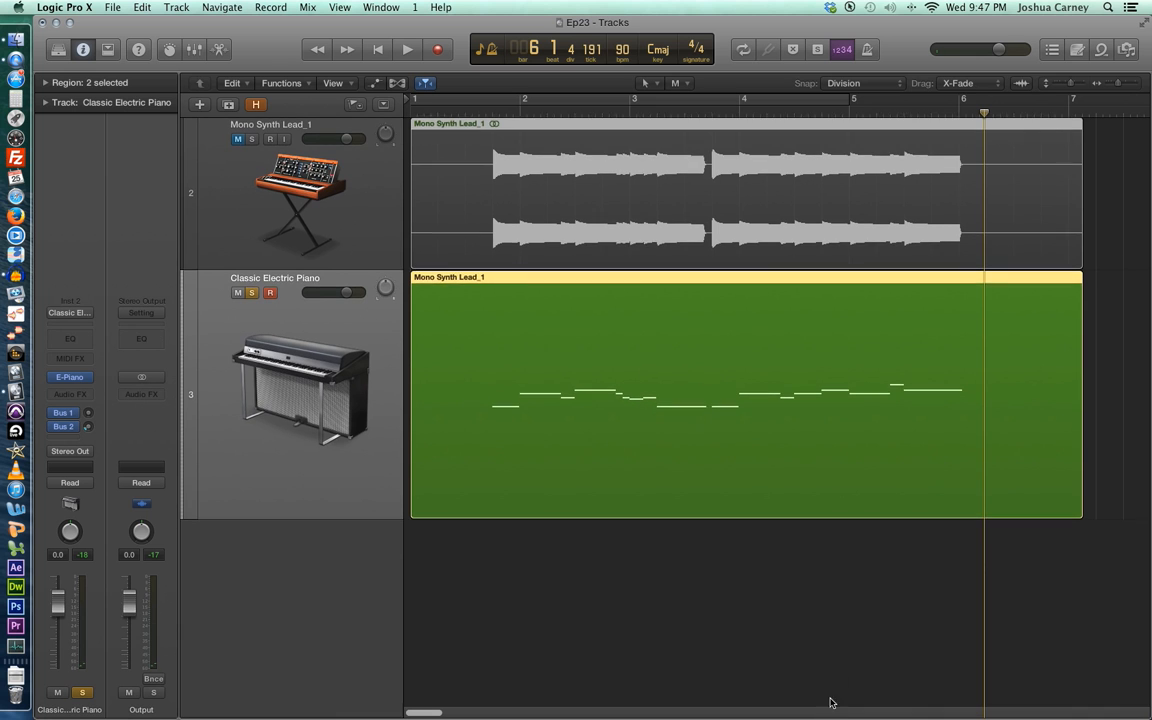
left_click(1100, 487)
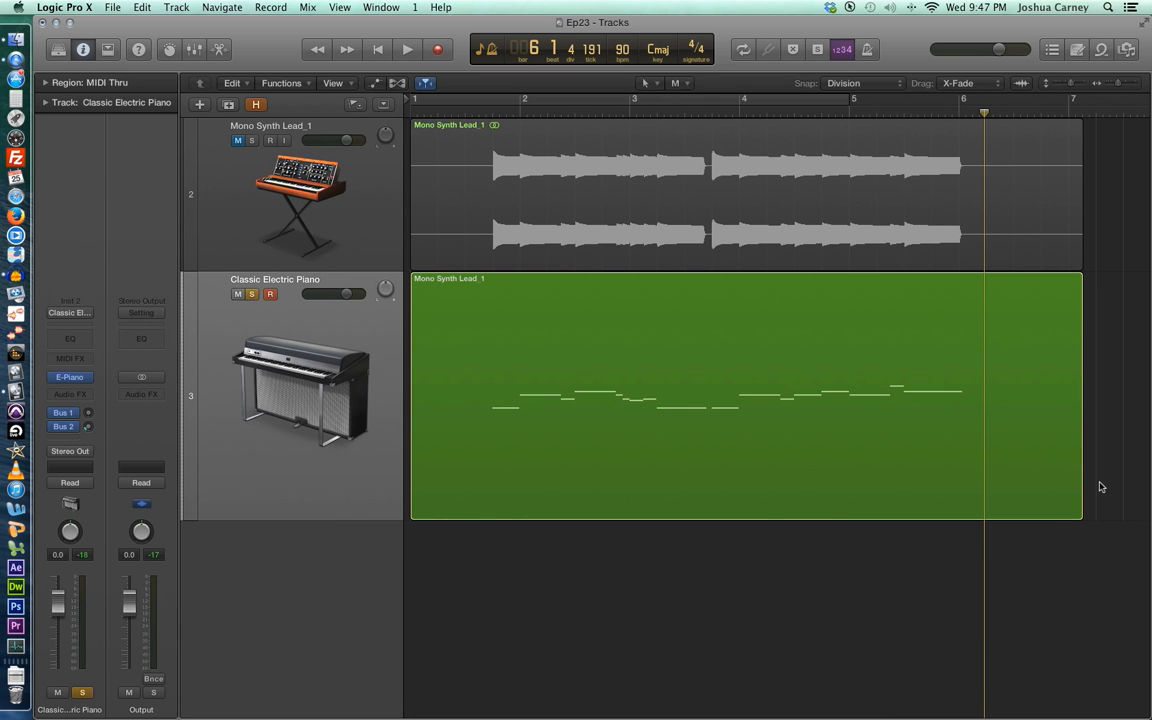